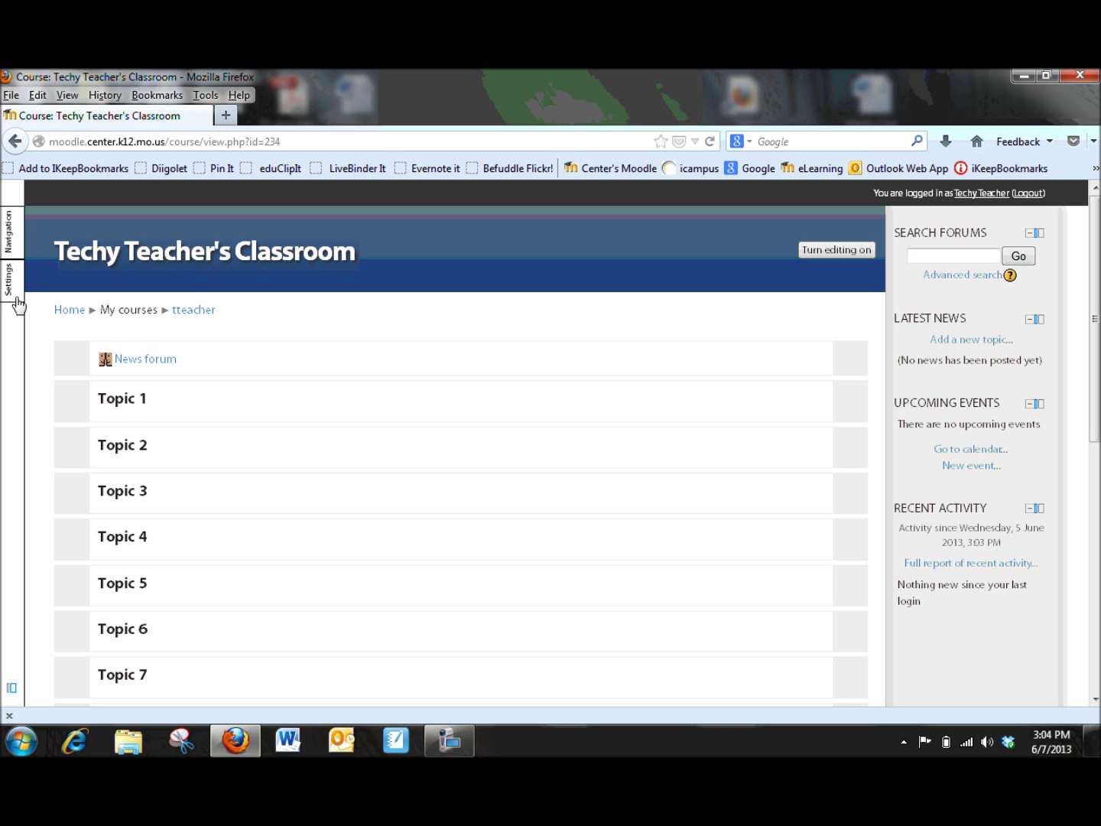
Turn on editing for the course and save "This is my description" as the summary of Topic 1.
mouse_move(13, 294)
left_click(836, 251)
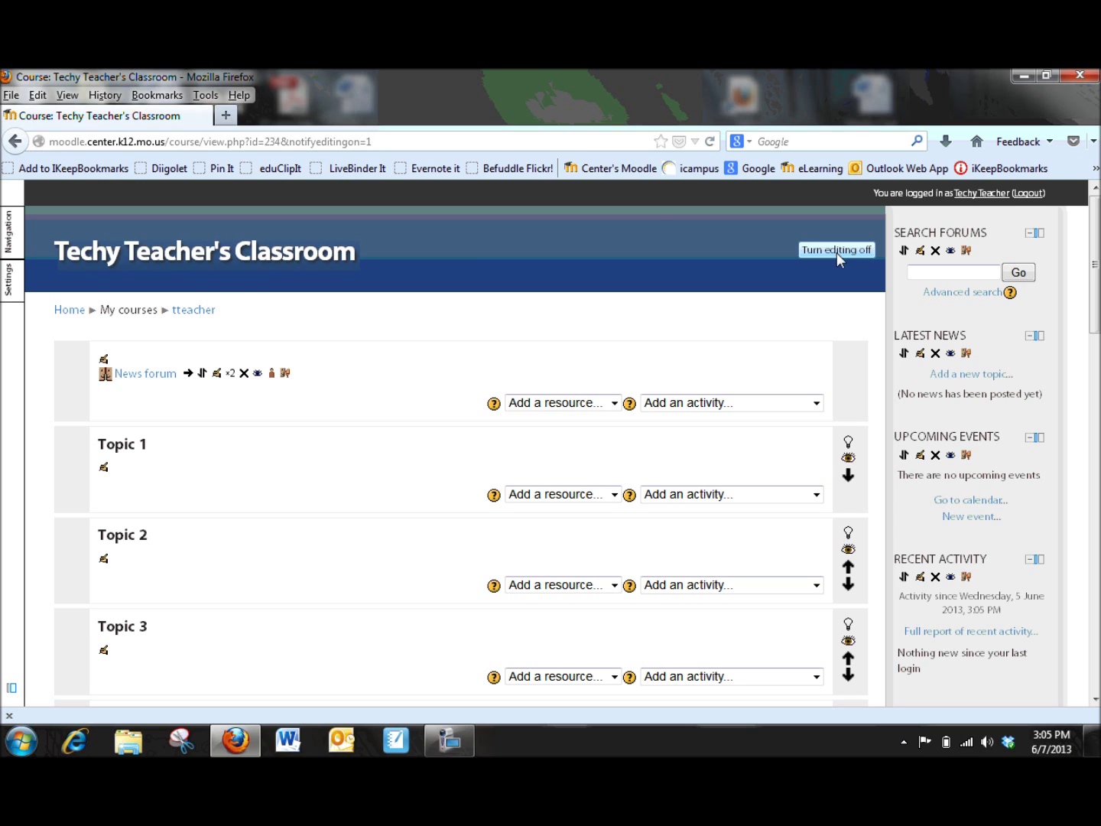
left_click(105, 470)
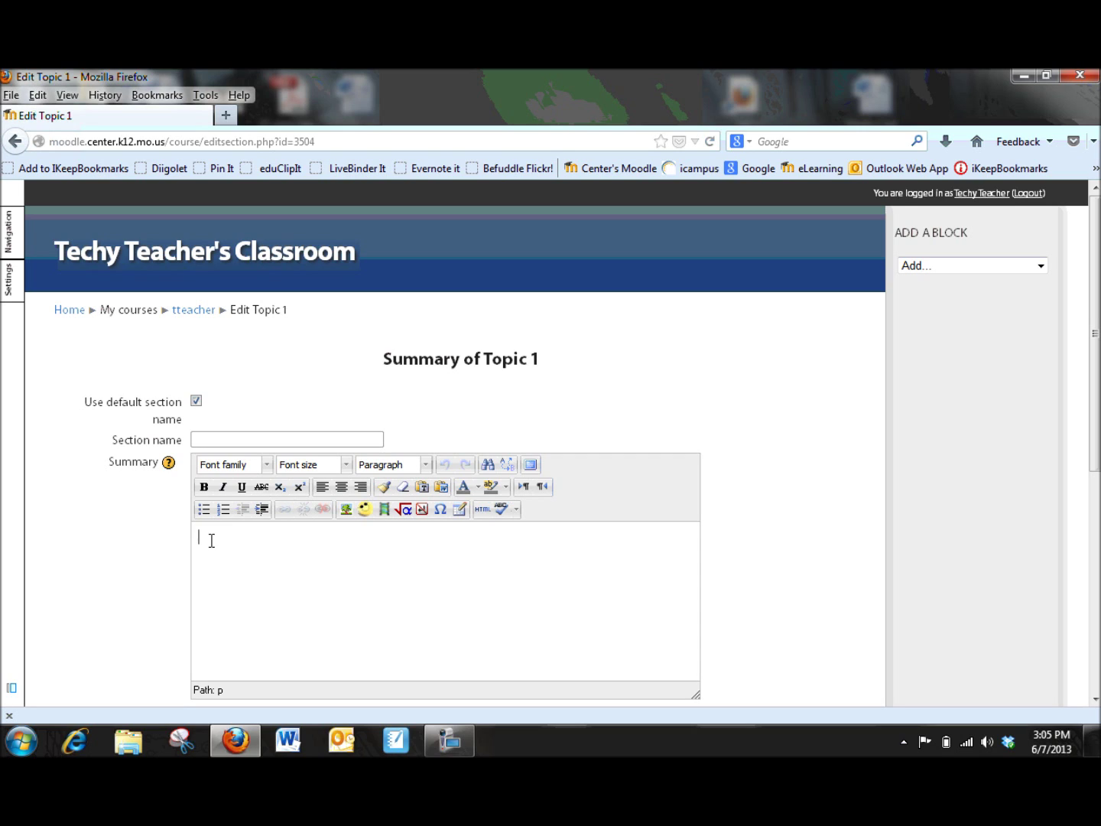
type("This is my description")
scroll(226, 562, "down", 5)
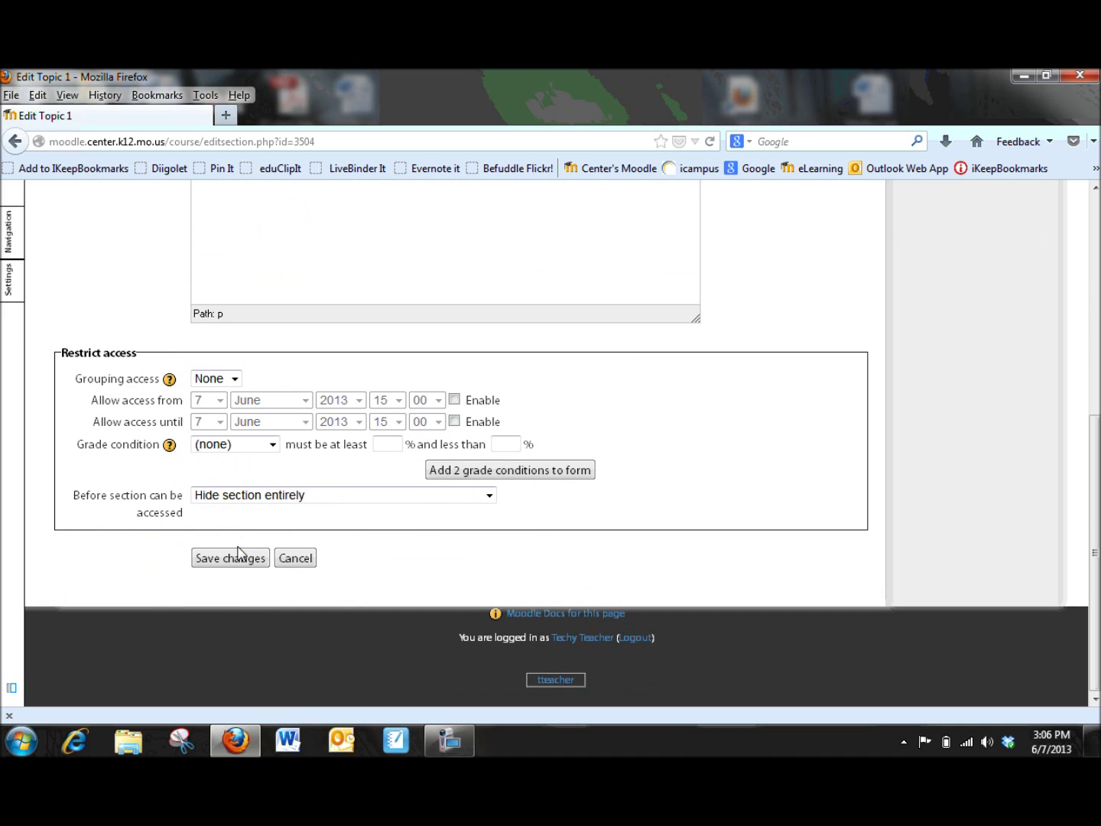
left_click(241, 559)
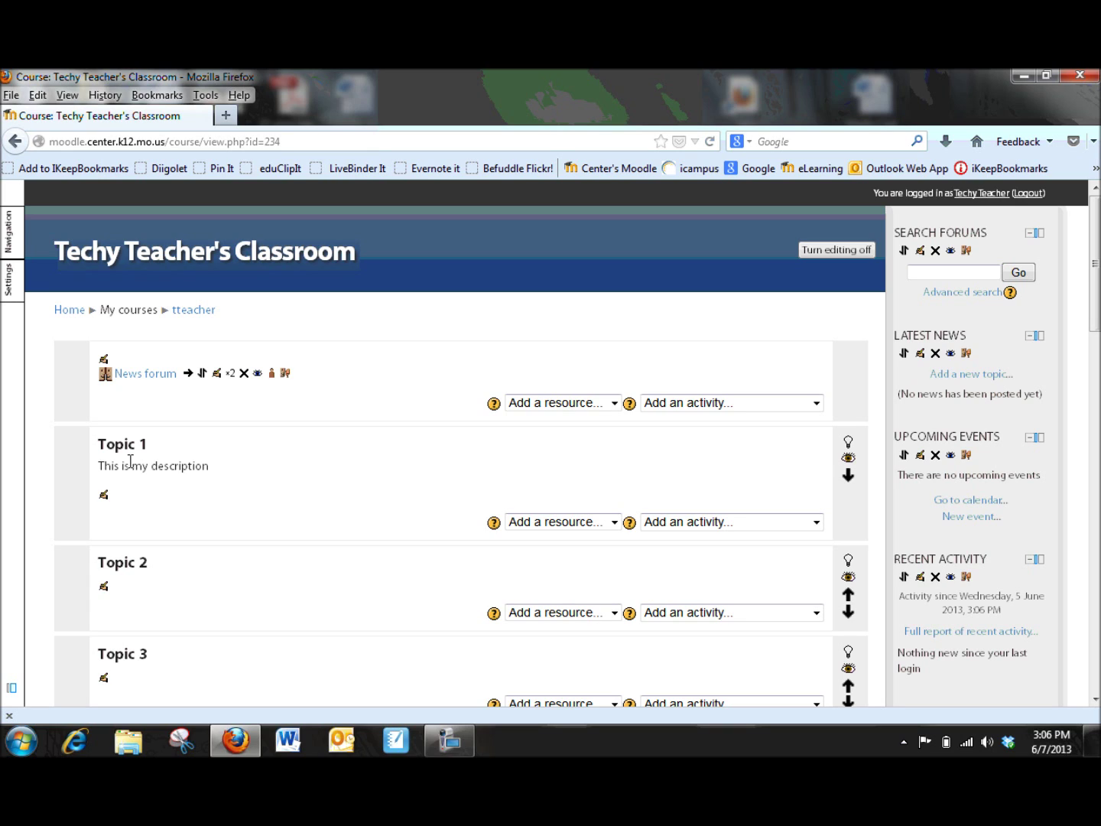
Clear Topic 1's summary, replace its default section name with "Westward Expansion", and save the changes.
left_click(105, 495)
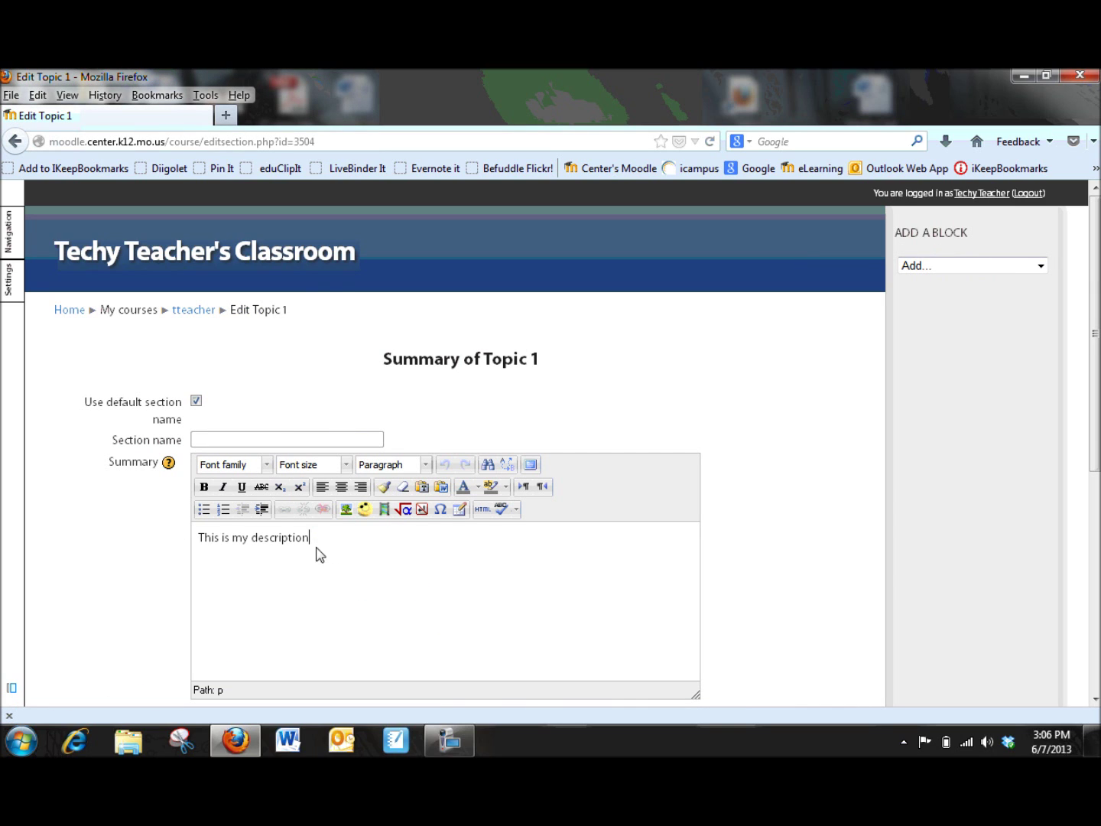
left_click_drag(314, 553, 182, 561)
key("BackSpace")
left_click(196, 403)
left_click(197, 441)
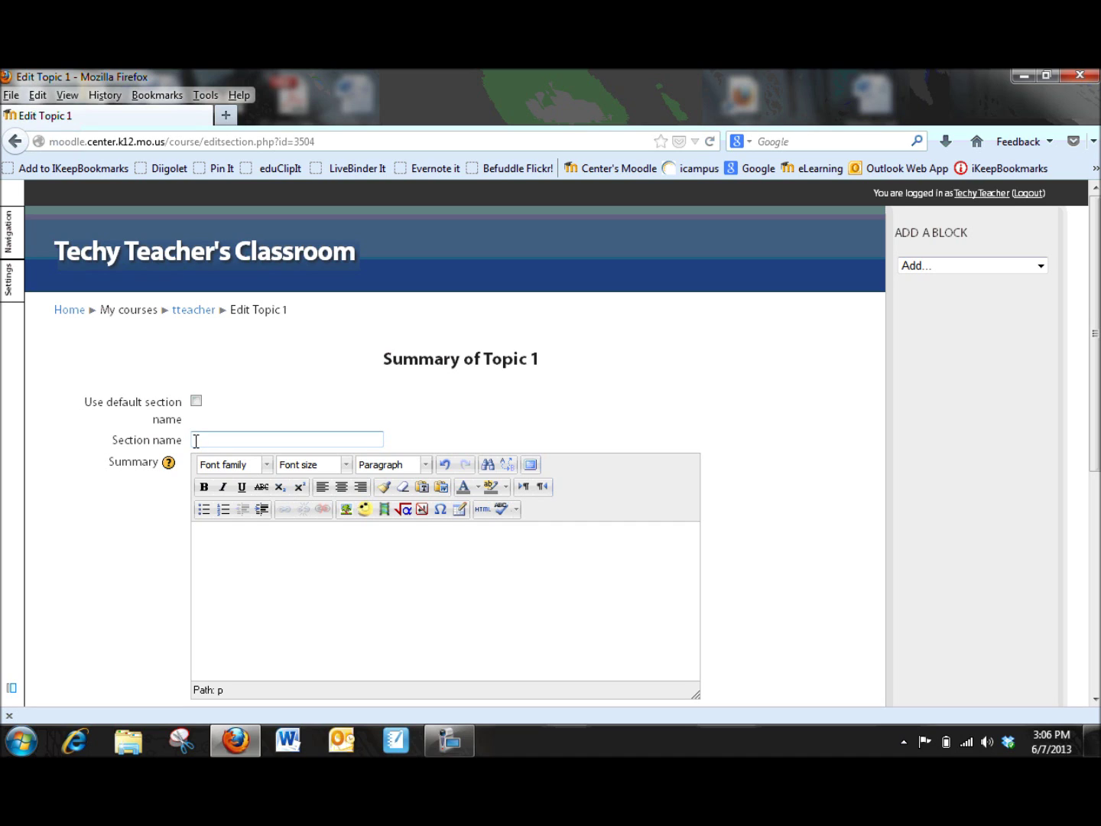
type("Westward Expansion")
scroll(190, 470, "down", 5)
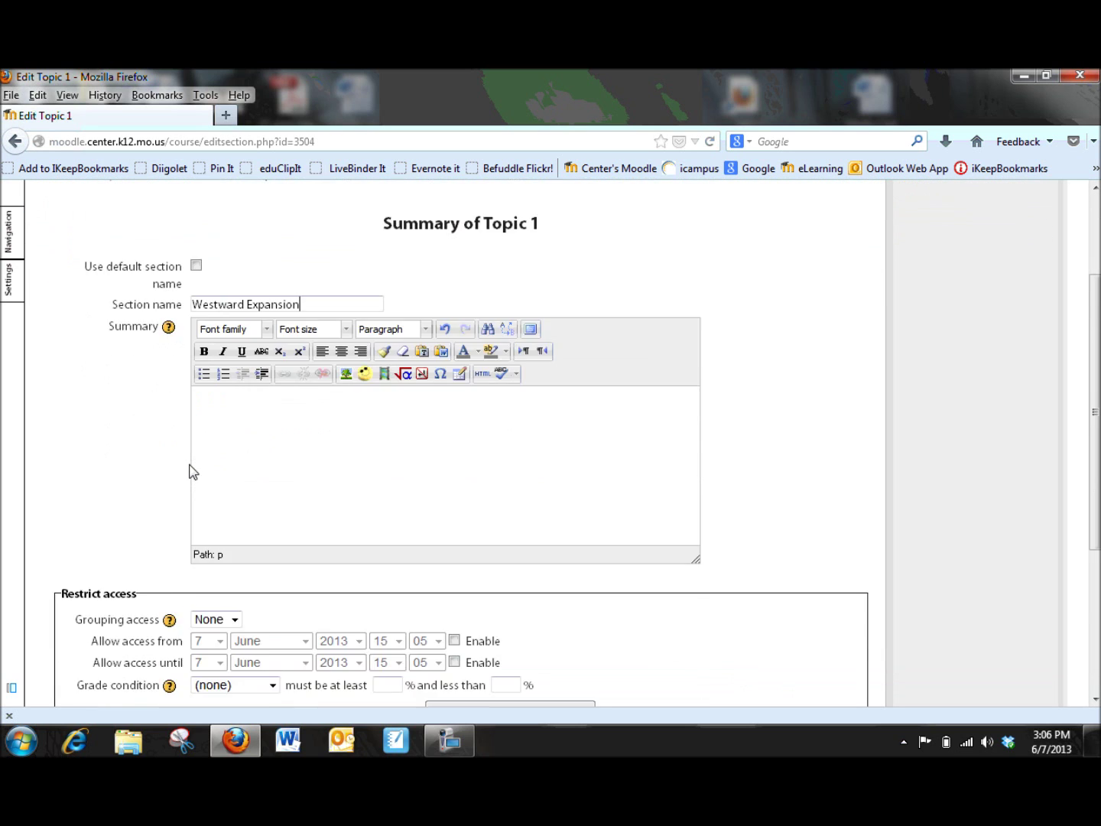
scroll(193, 482, "down", 2)
left_click(230, 558)
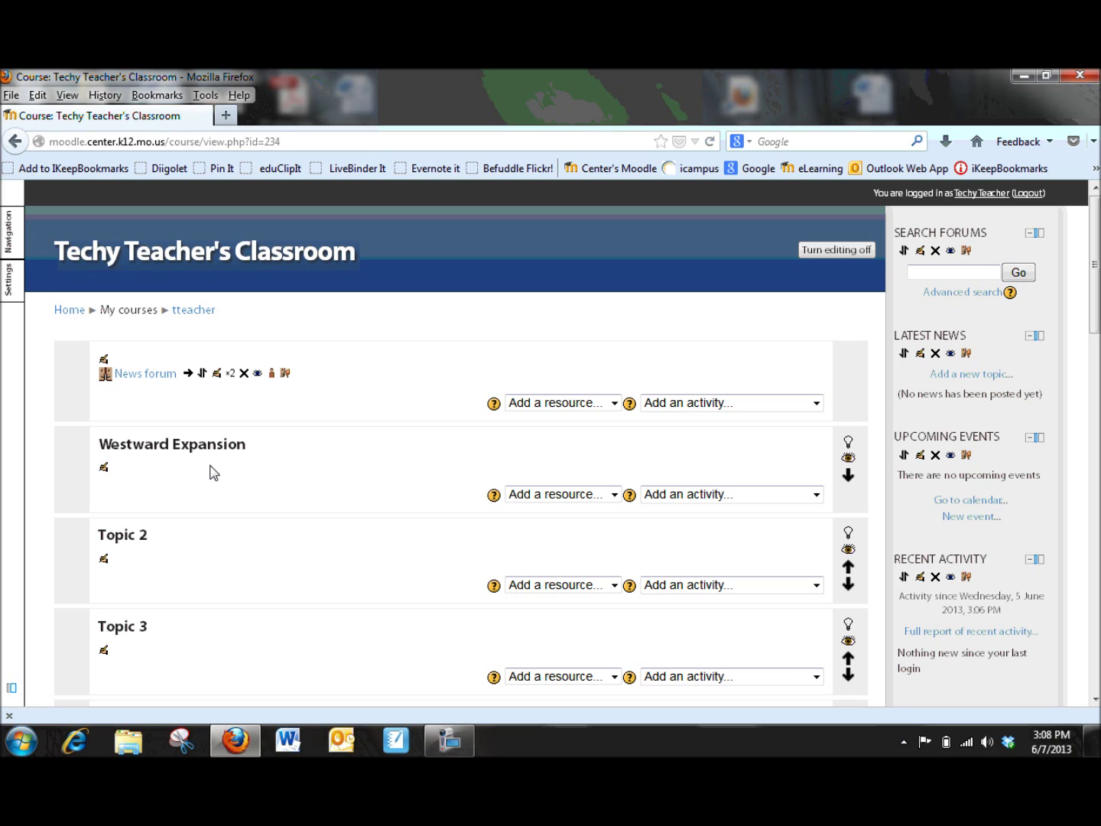
Add a File resource to the Westward Expansion section, named "Westward Expansion organizer" with the description "Organizer".
left_click(615, 496)
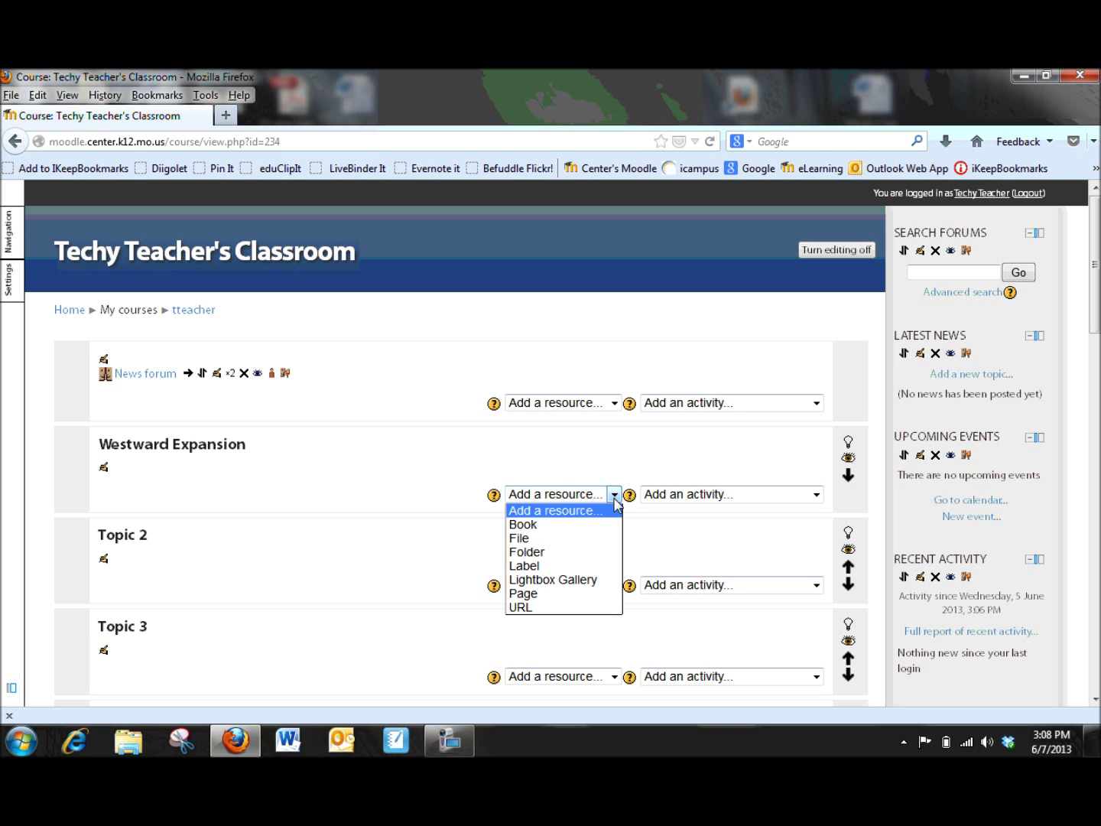
left_click(581, 540)
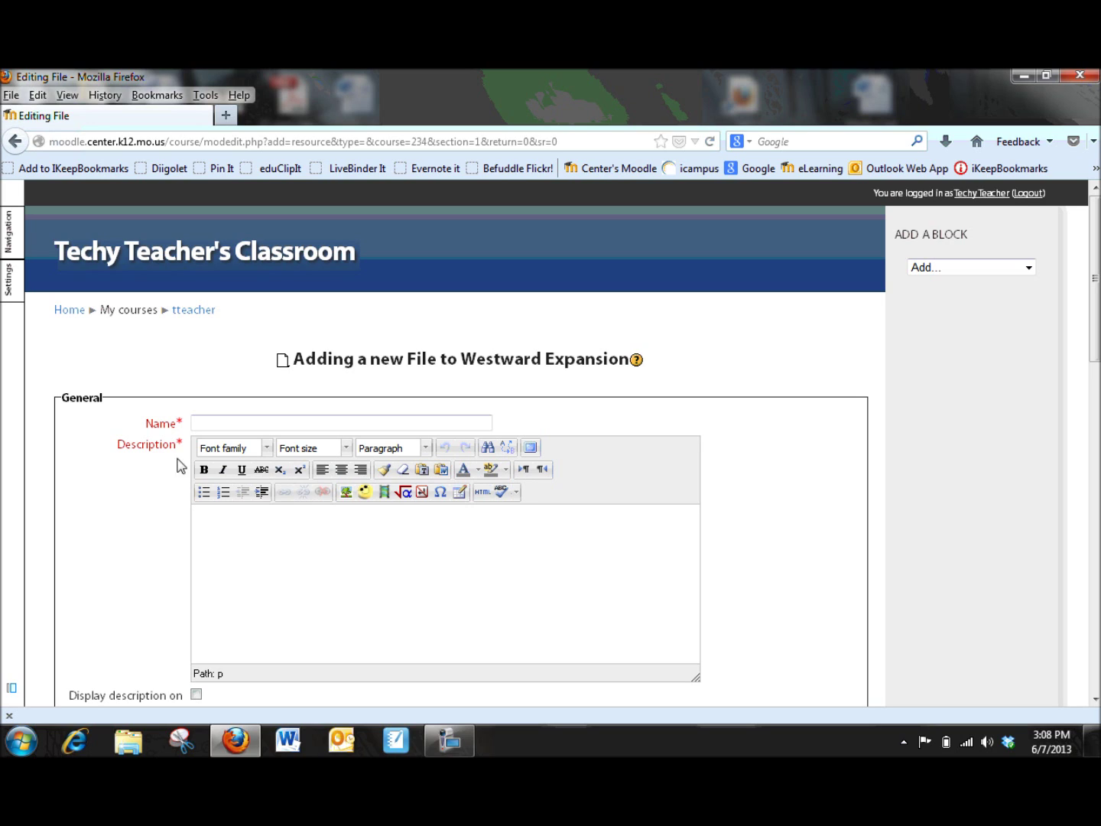
left_click(223, 423)
type("Westward Ex")
key("BackSpace")
key("BackSpace")
type("Ex")
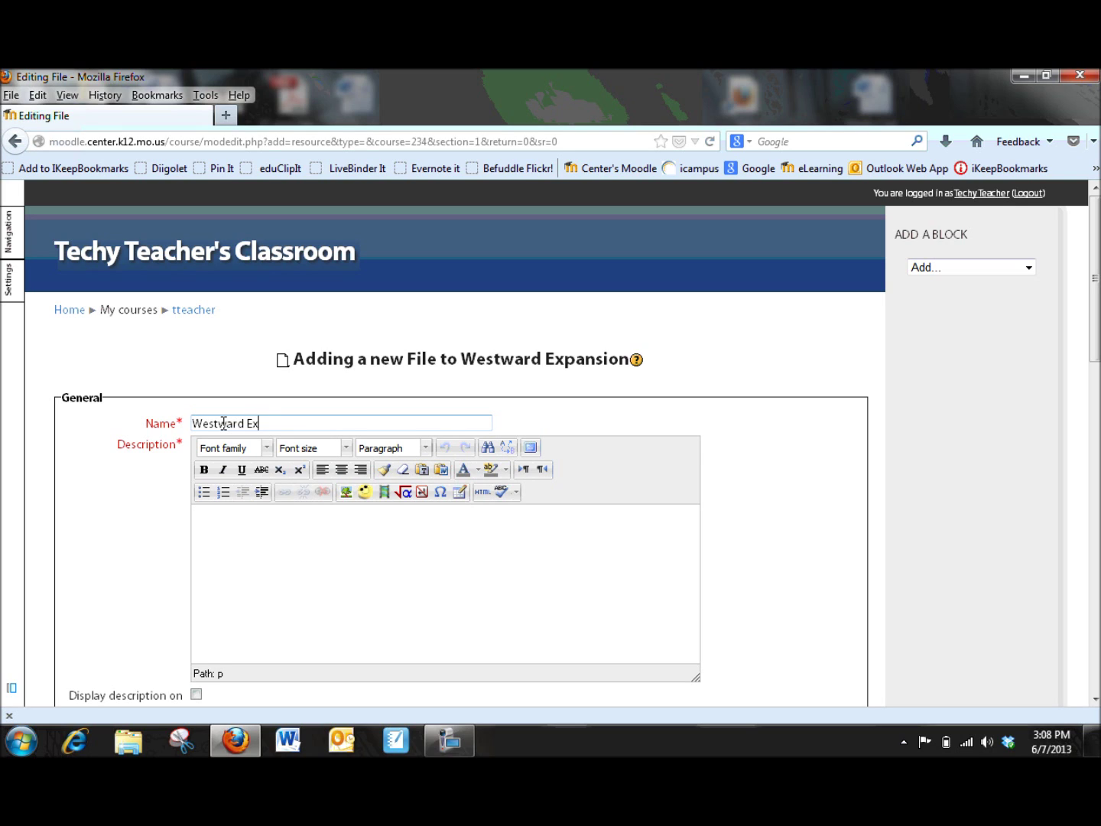
type("pansion organizer")
left_click(204, 537)
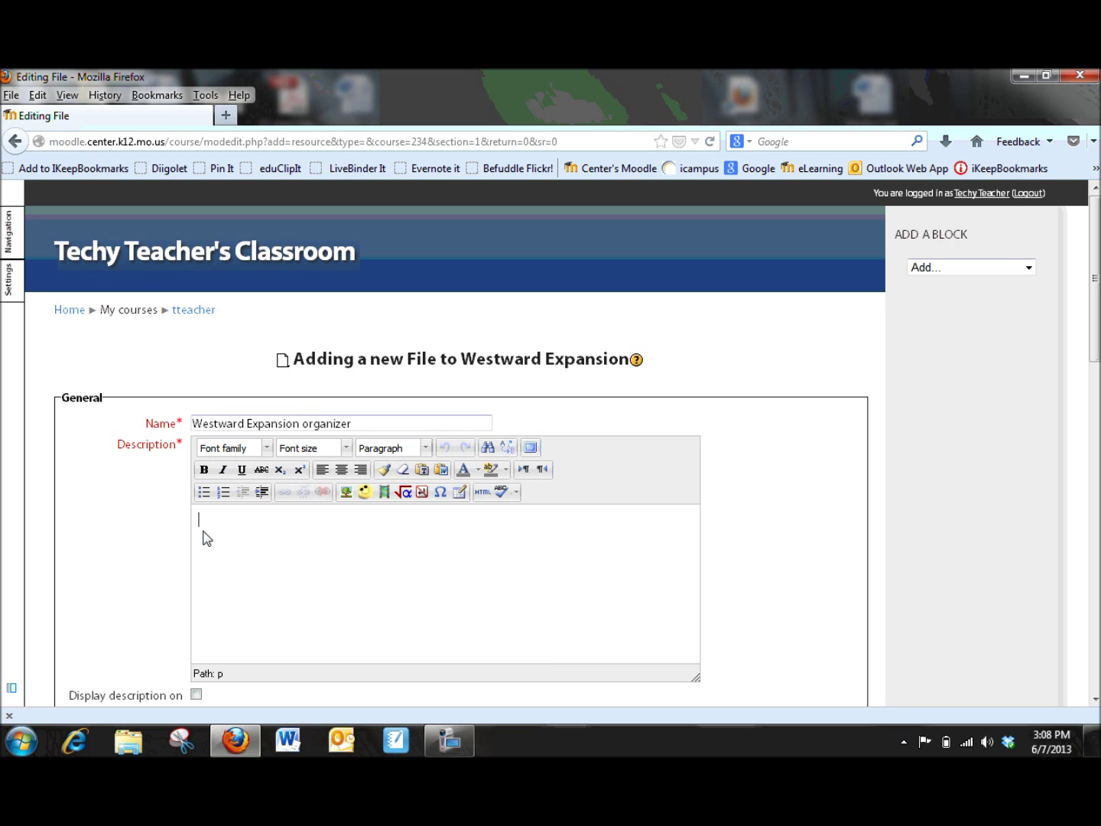
type("Organizer")
Upload WE Advanced Organizer.doc from the Westward Expansion folder on My Passport (F:) as the resource's content.
scroll(178, 563, "down", 3)
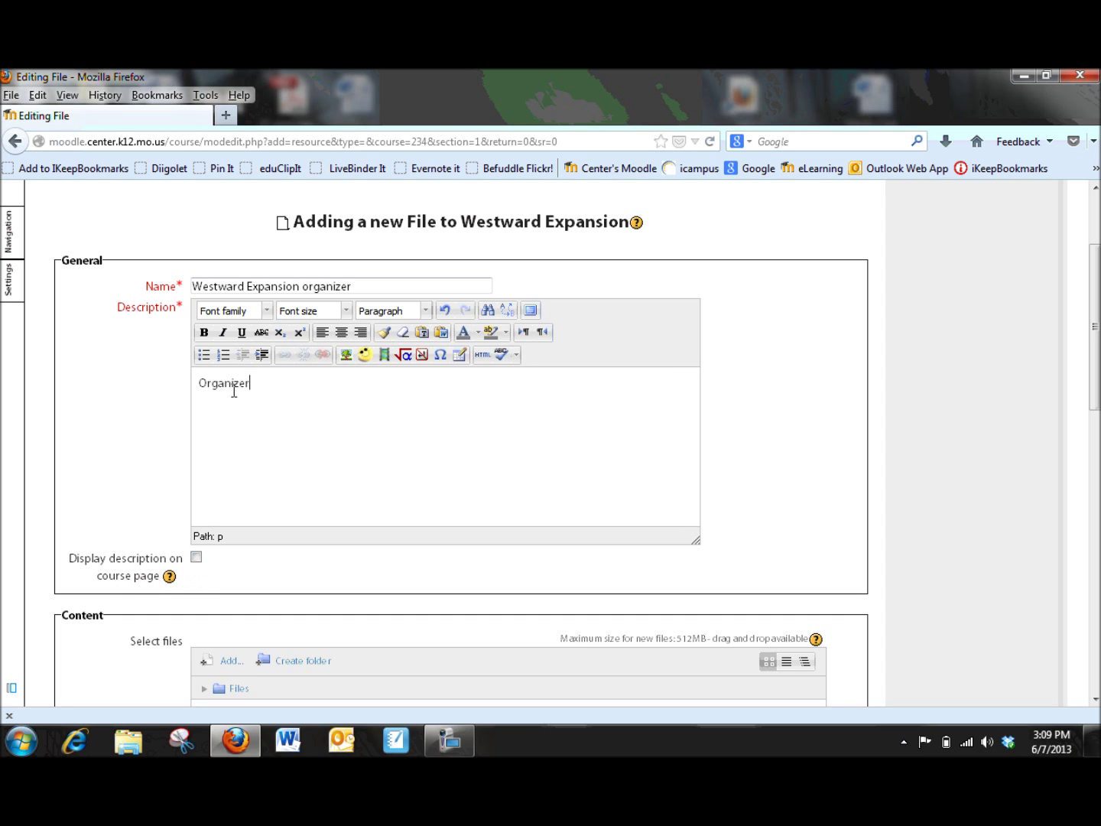
scroll(217, 442, "down", 3)
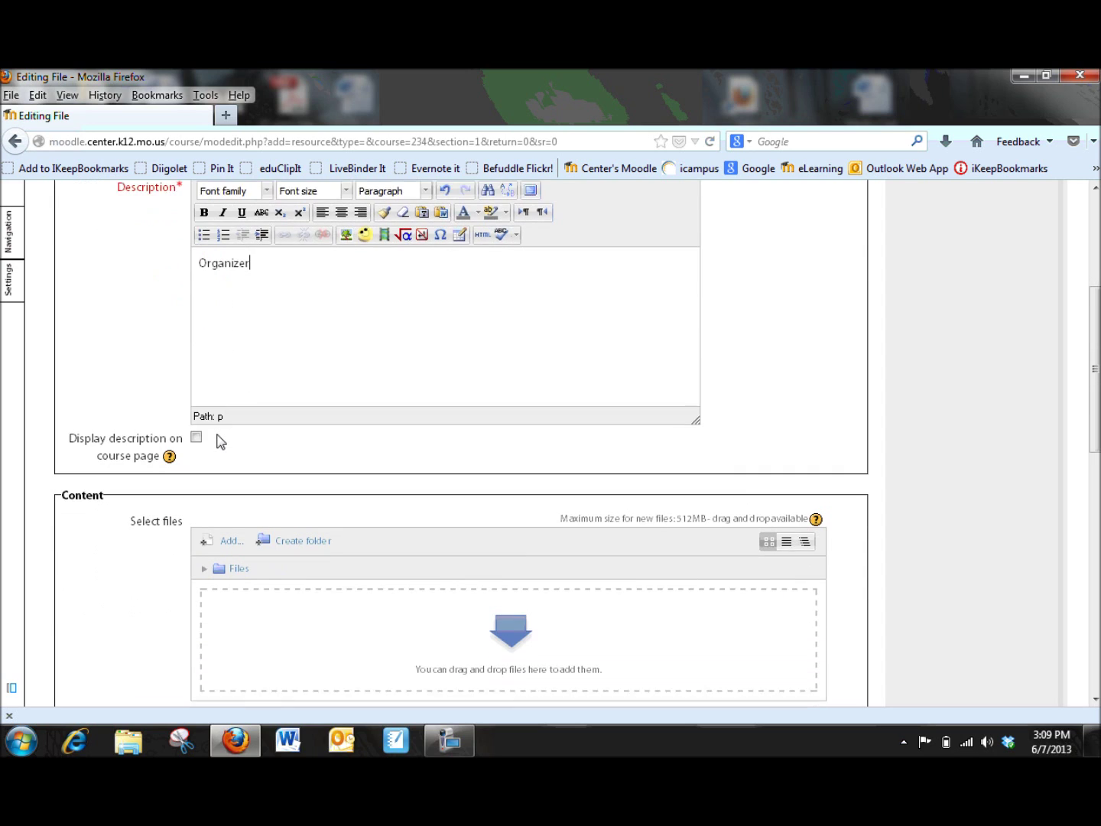
scroll(191, 451, "down", 1)
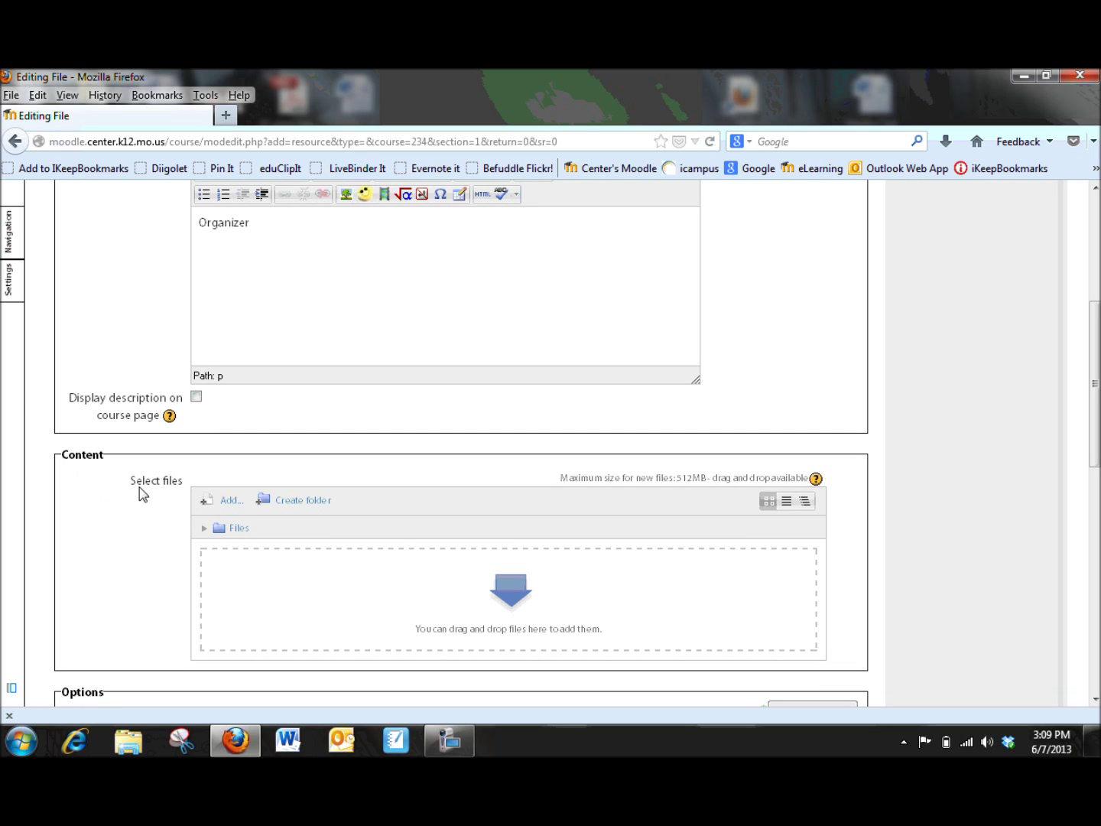
left_click(228, 500)
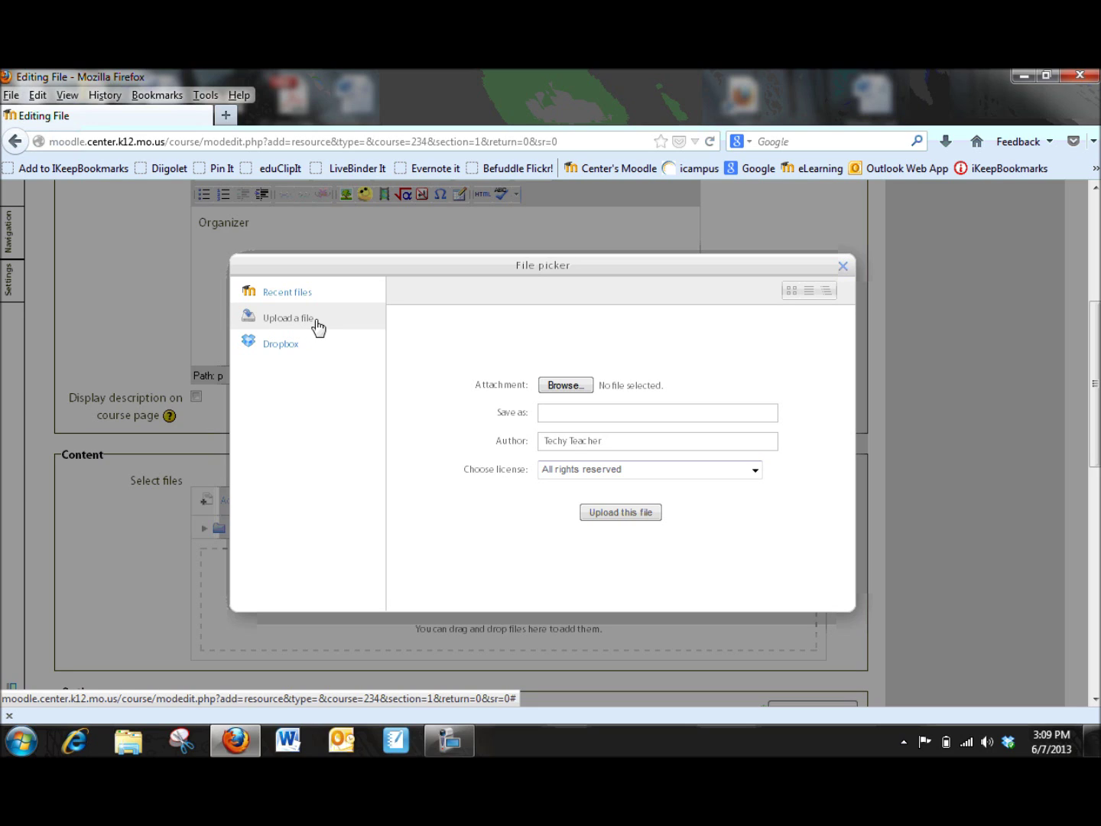
left_click(556, 387)
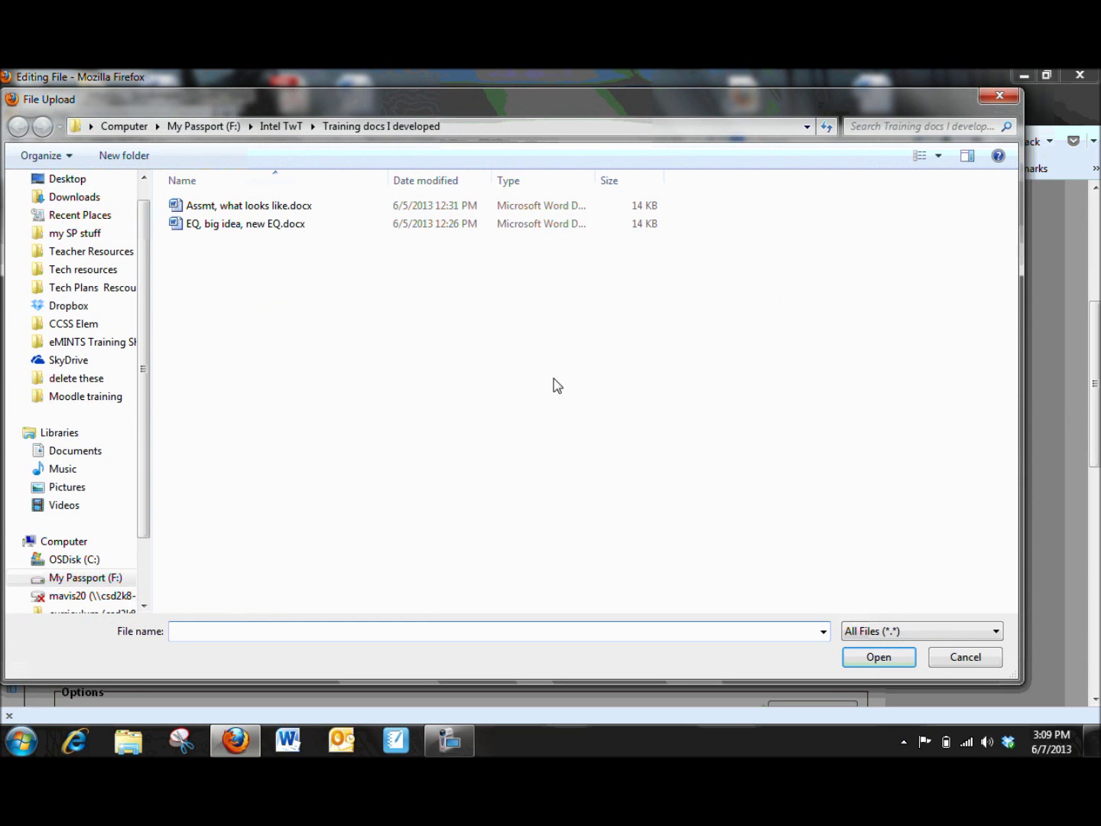
left_click(218, 126)
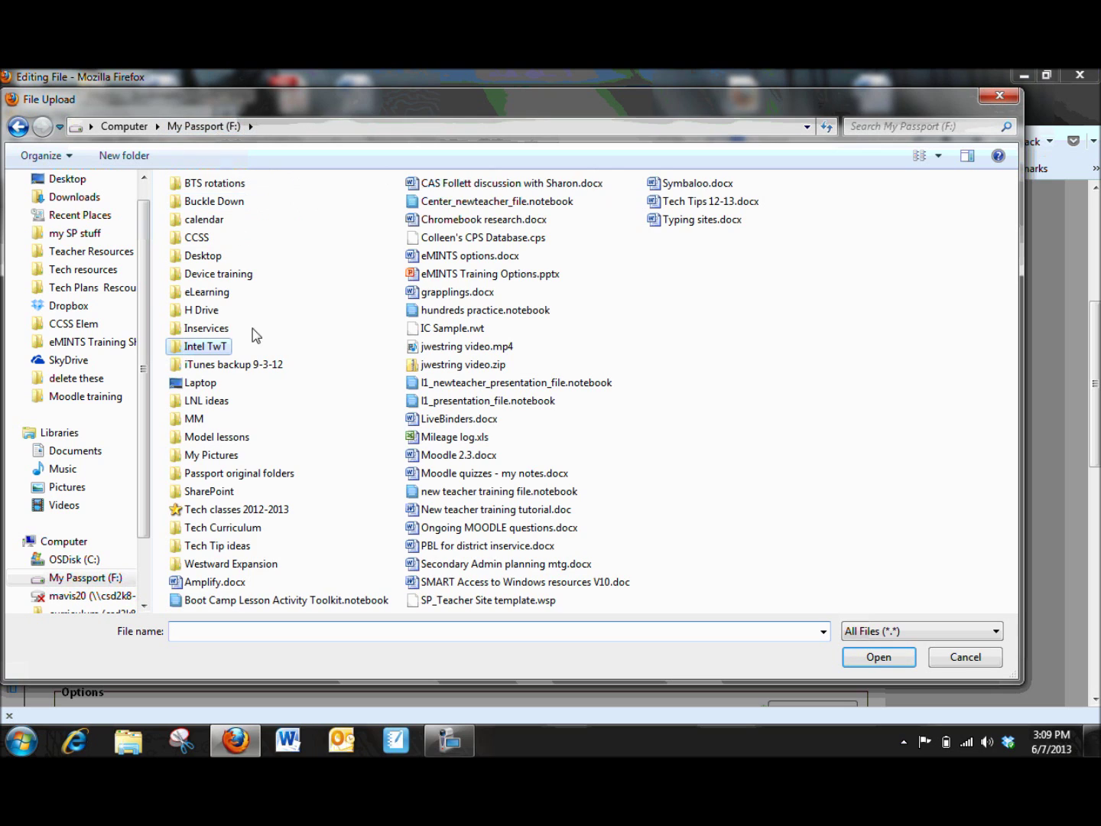
left_click(250, 571)
double_click(250, 570)
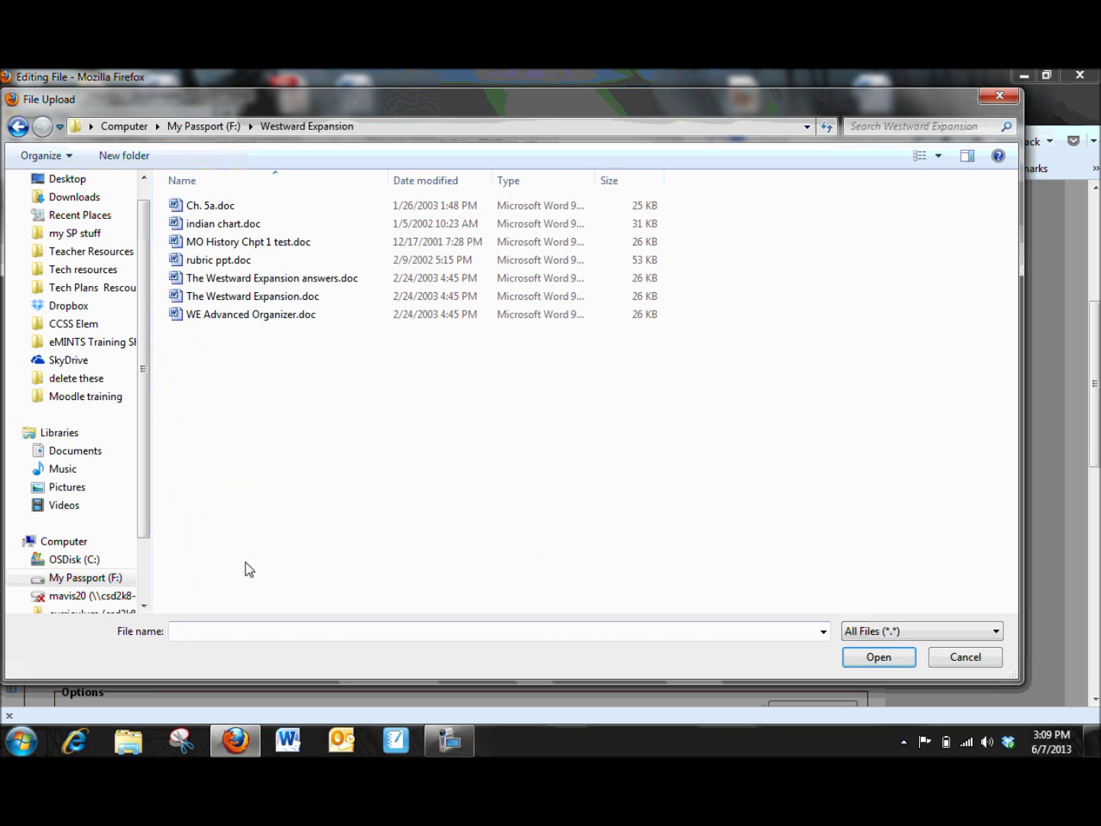
double_click(220, 315)
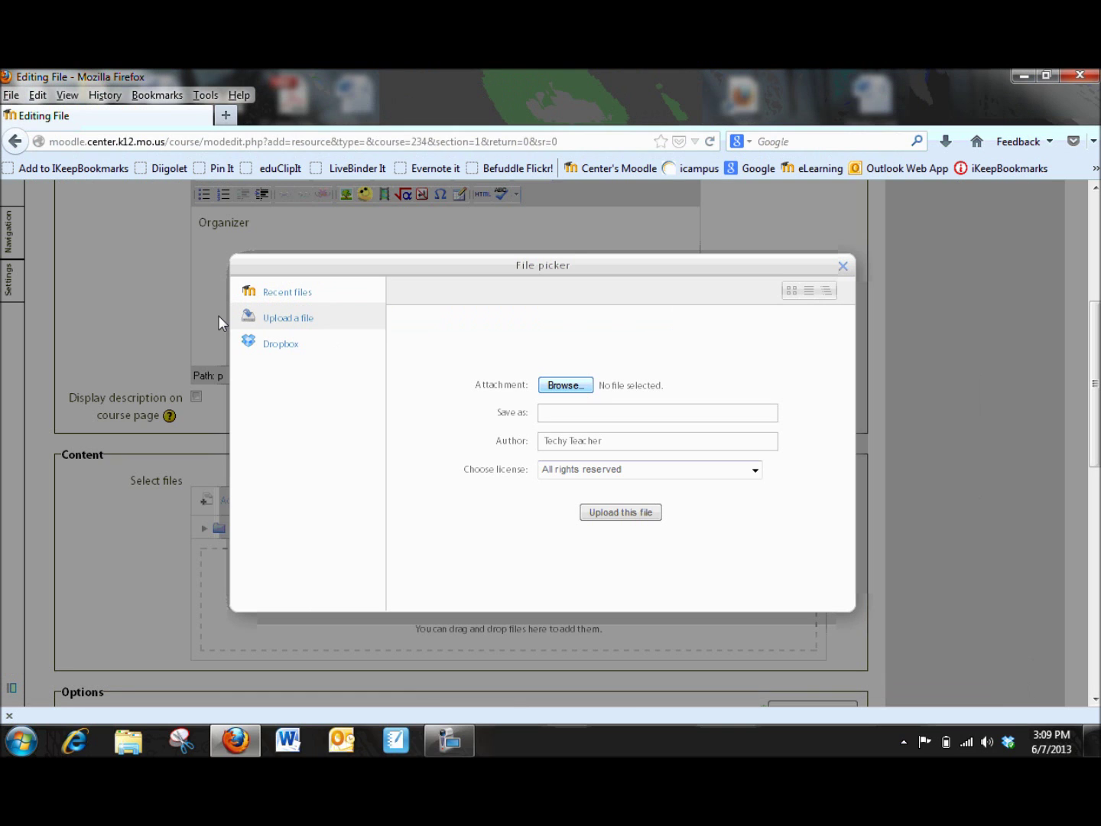
left_click(594, 517)
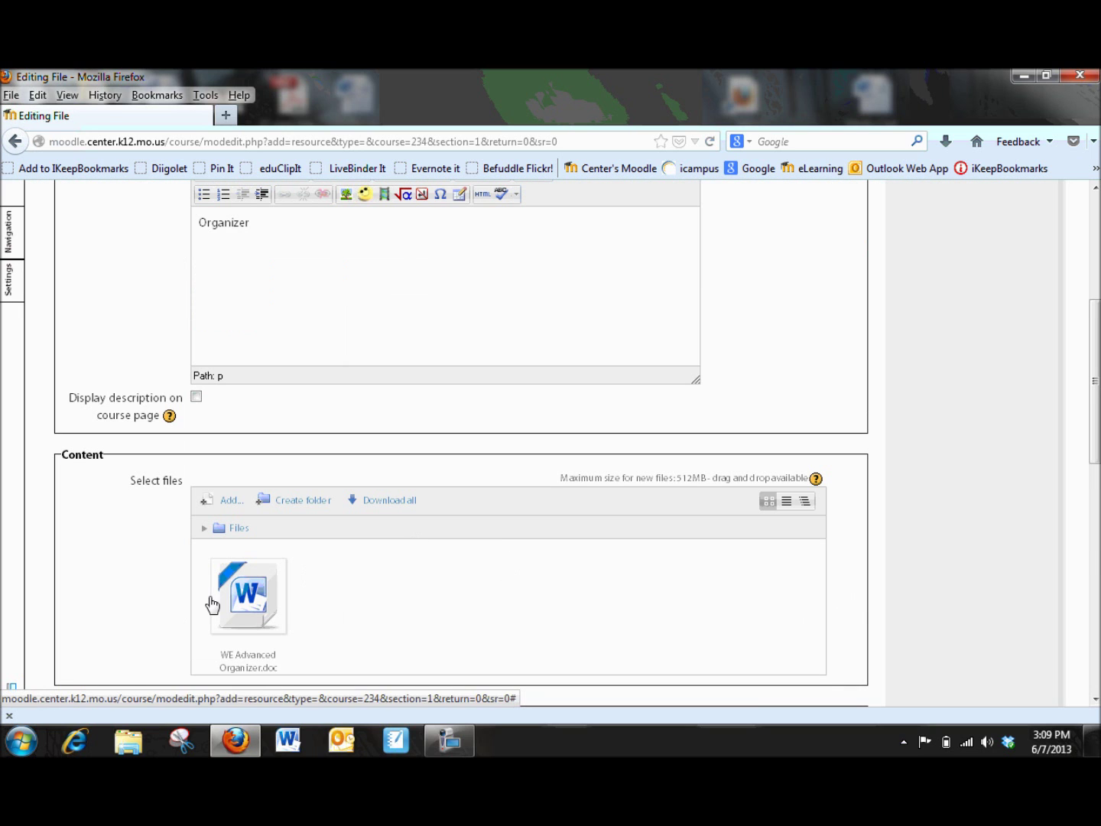
Set the file's display option to Force download, then save the resource and return to the course.
scroll(107, 591, "down", 5)
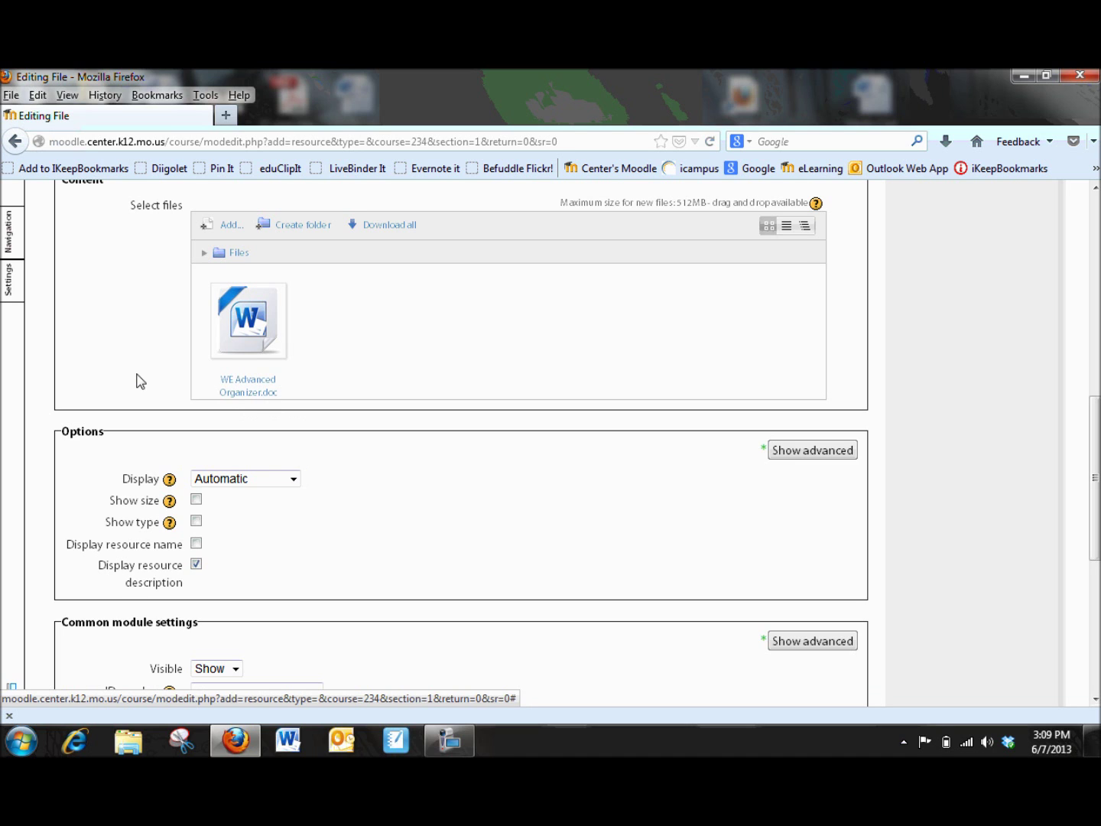
scroll(138, 381, "down", 3)
scroll(139, 382, "down", 2)
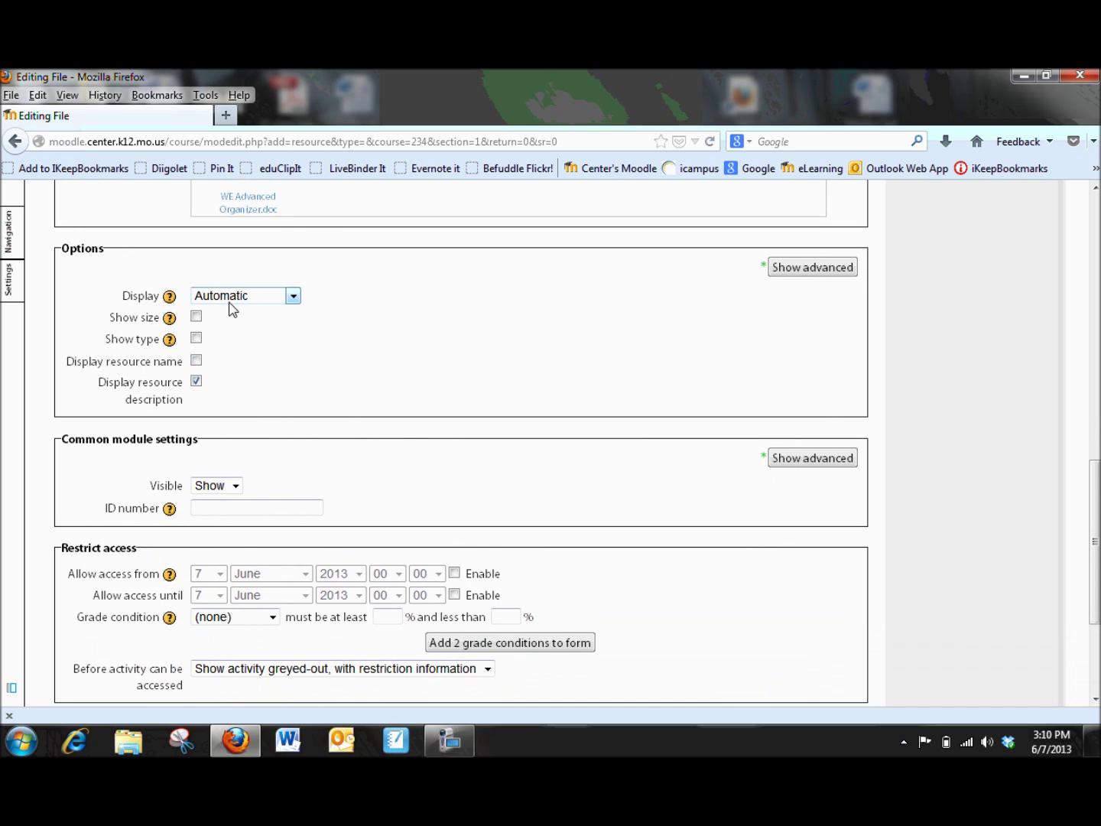
left_click(293, 304)
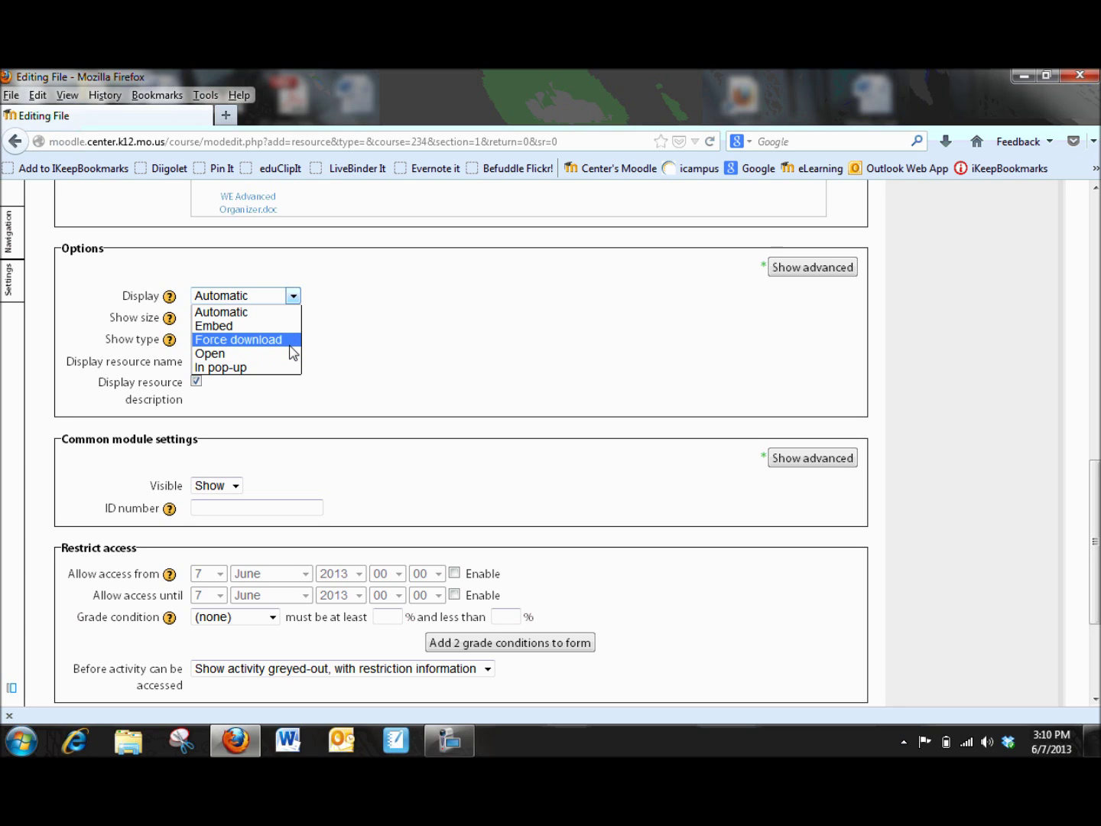
left_click(283, 341)
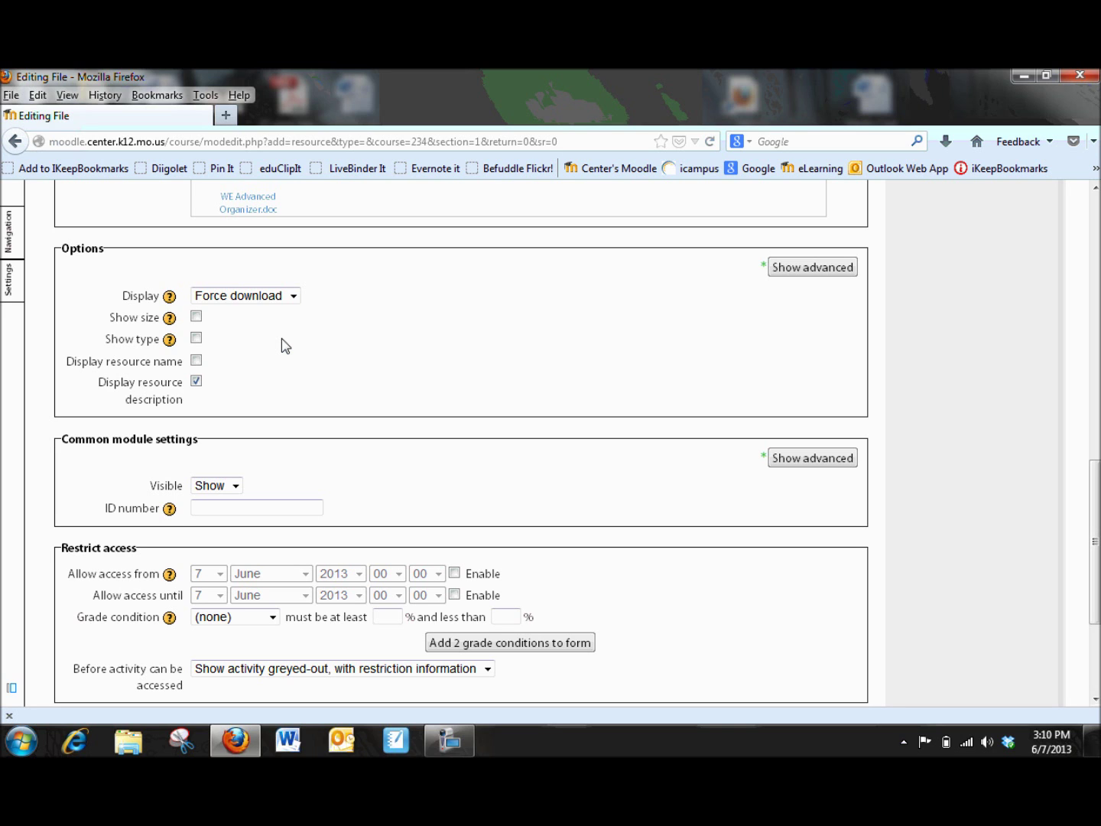
scroll(286, 346, "down", 3)
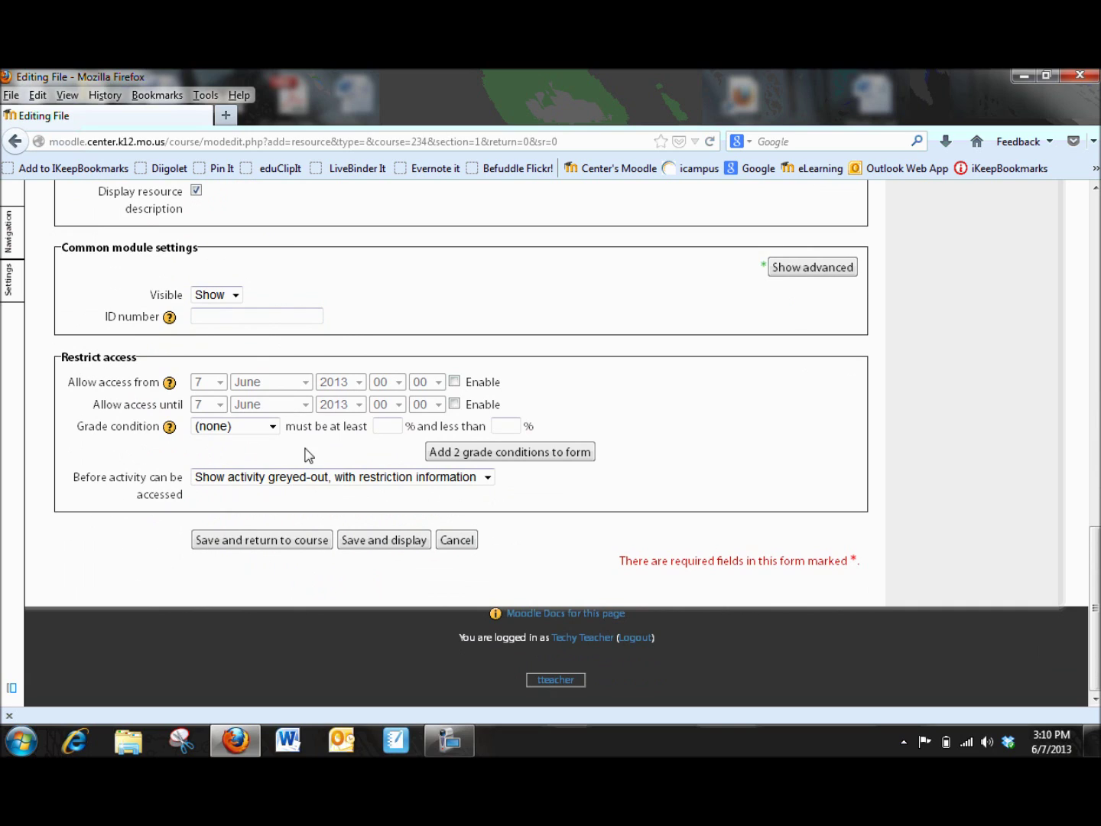
left_click(268, 544)
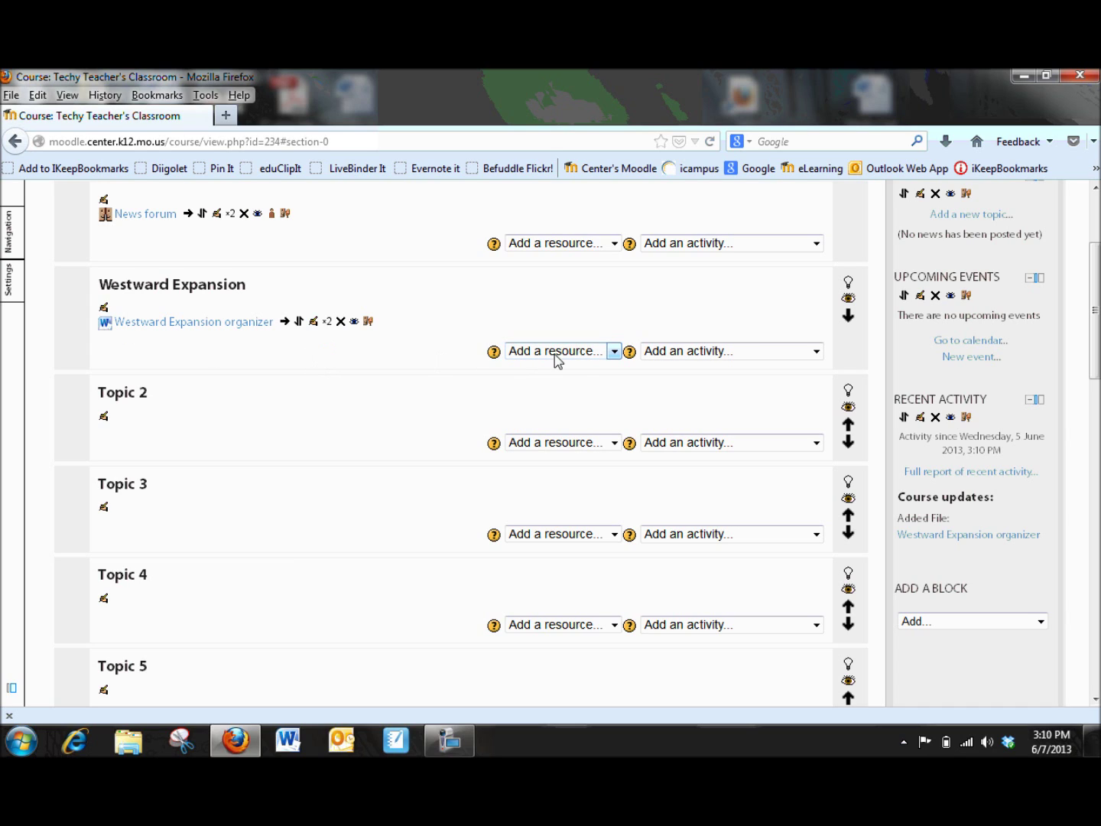
Add a URL resource to the Westward Expansion section, named "Website for research" with the description "website".
left_click(613, 353)
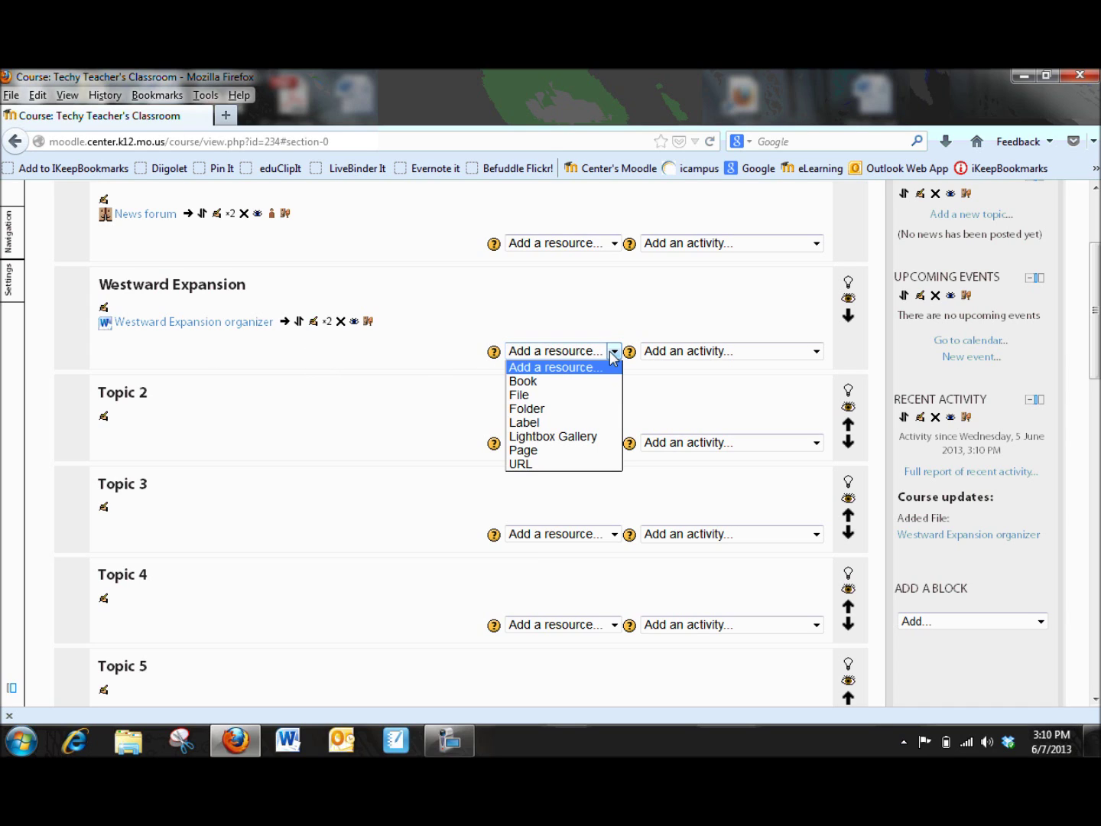
left_click(593, 465)
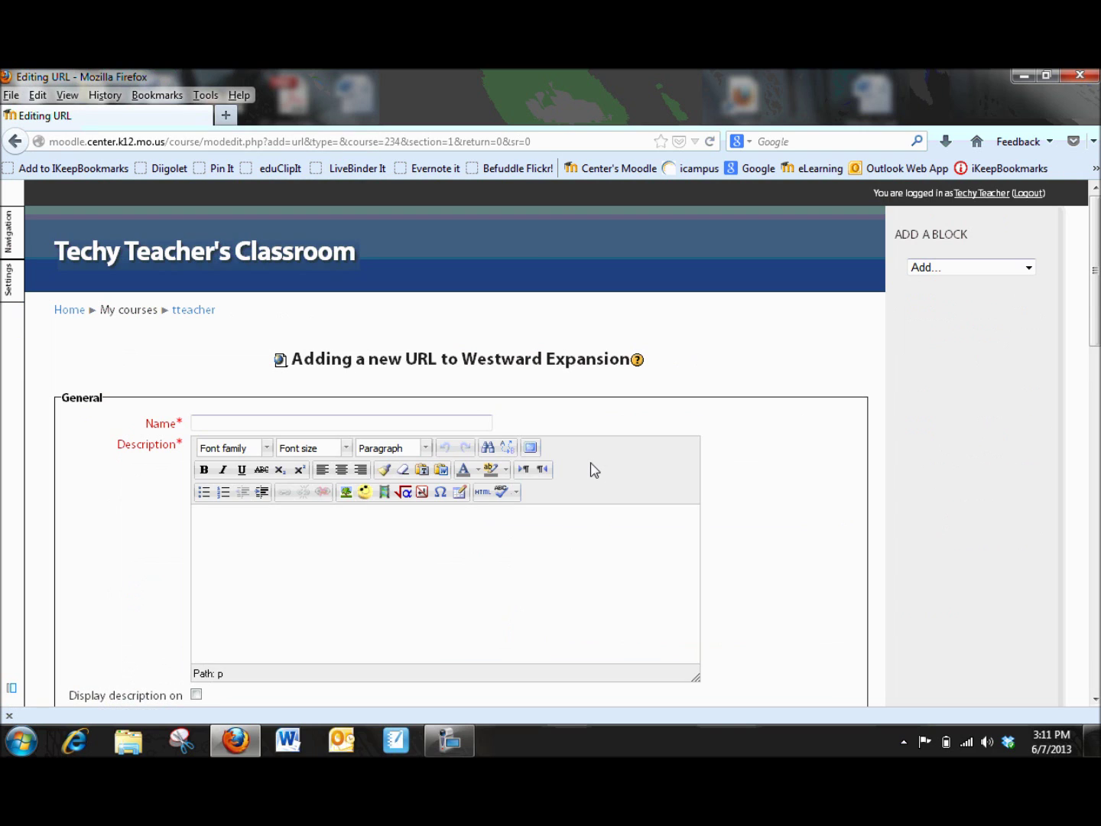
scroll(730, 513, "down", 3)
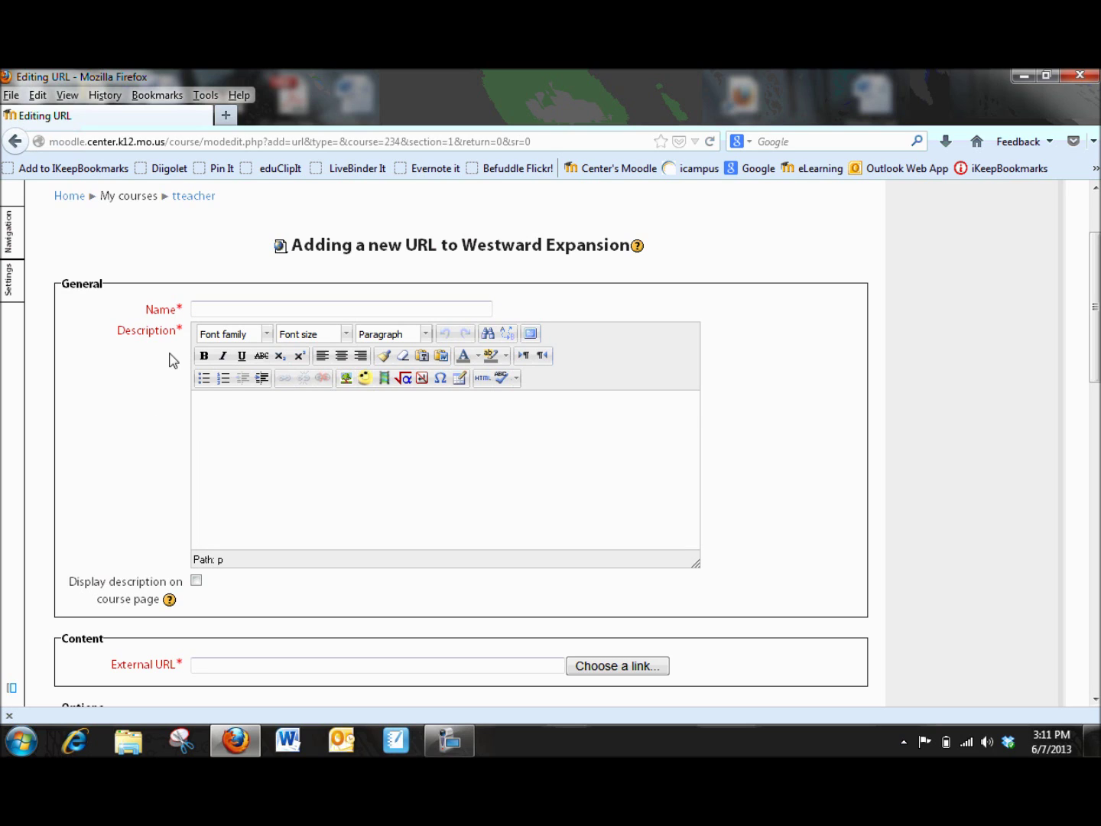
left_click(212, 310)
type("WEB")
key("BackSpace")
key("BackSpace")
type("ebsite for research")
left_click(260, 404)
type("website")
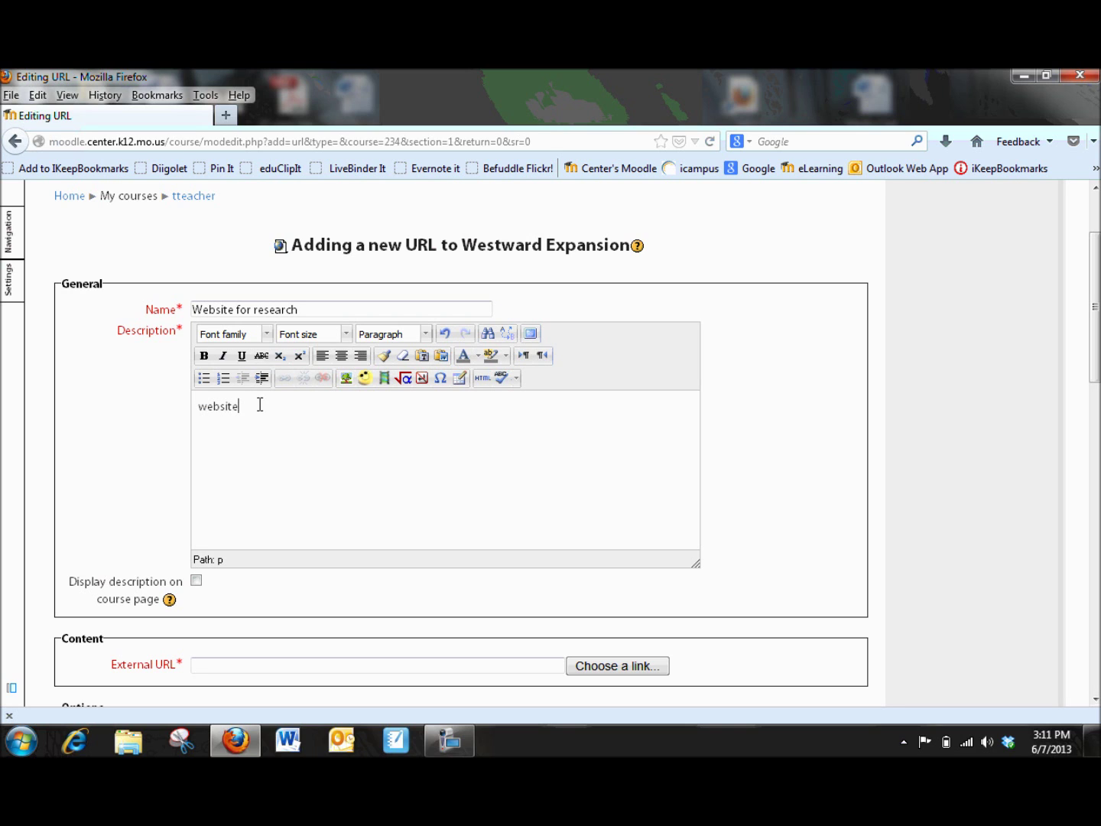
scroll(248, 505, "down", 3)
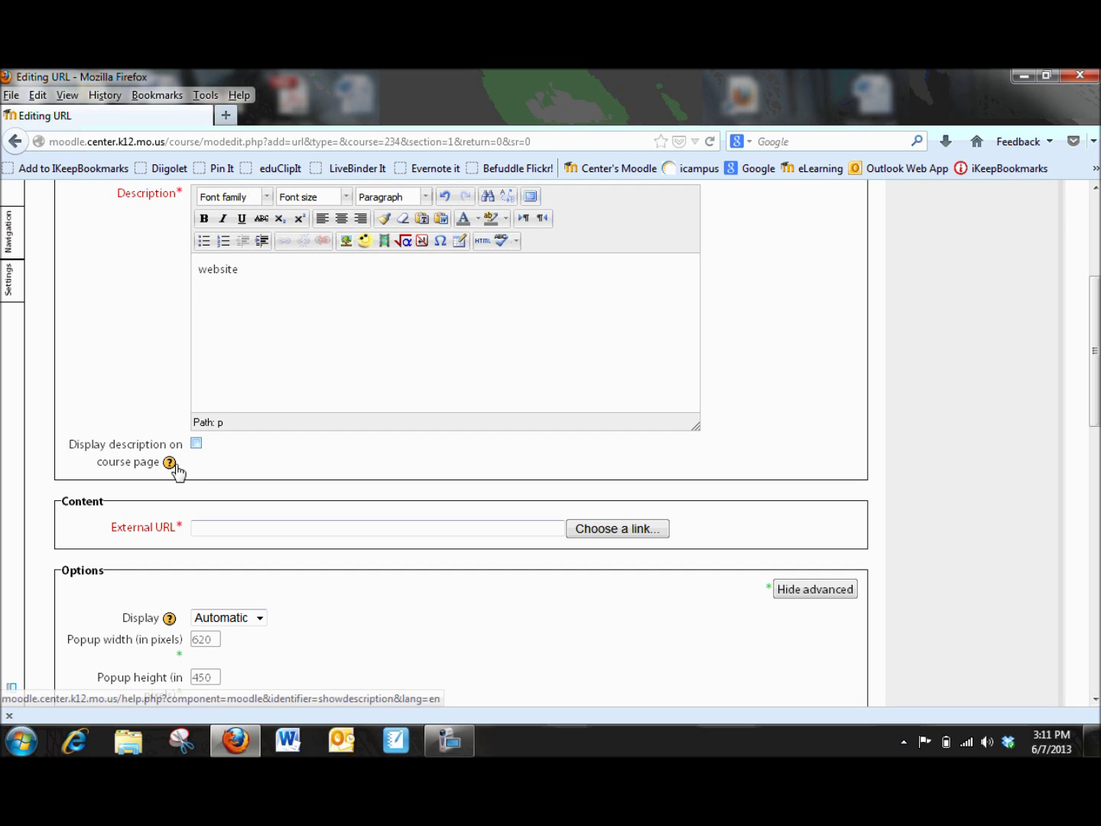
left_click(217, 526)
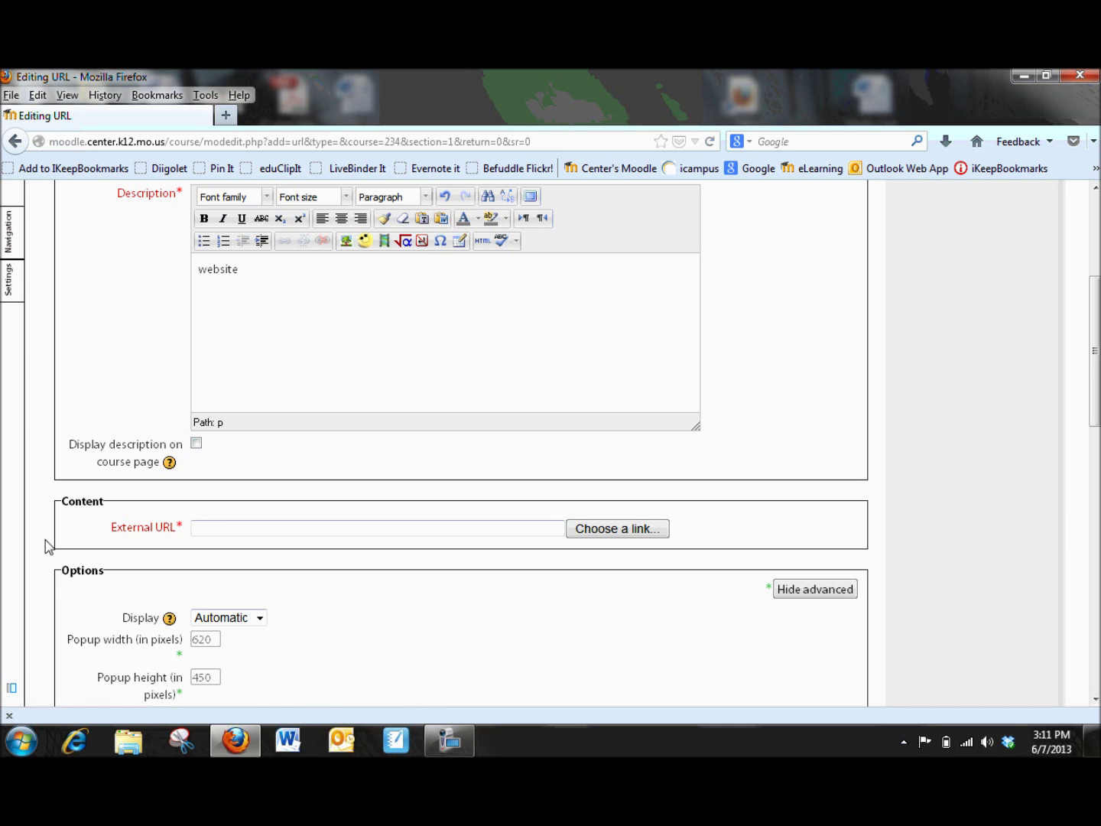
scroll(47, 545, "down", 2)
scroll(46, 545, "down", 3)
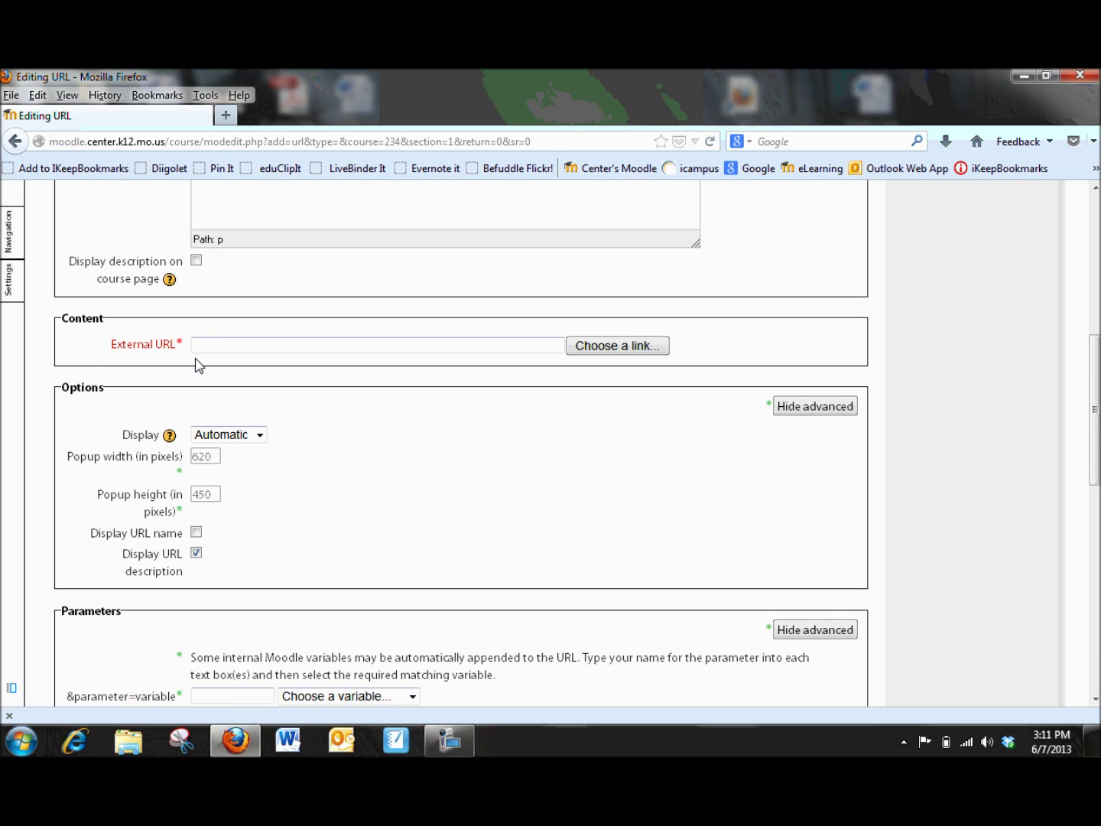
left_click(227, 116)
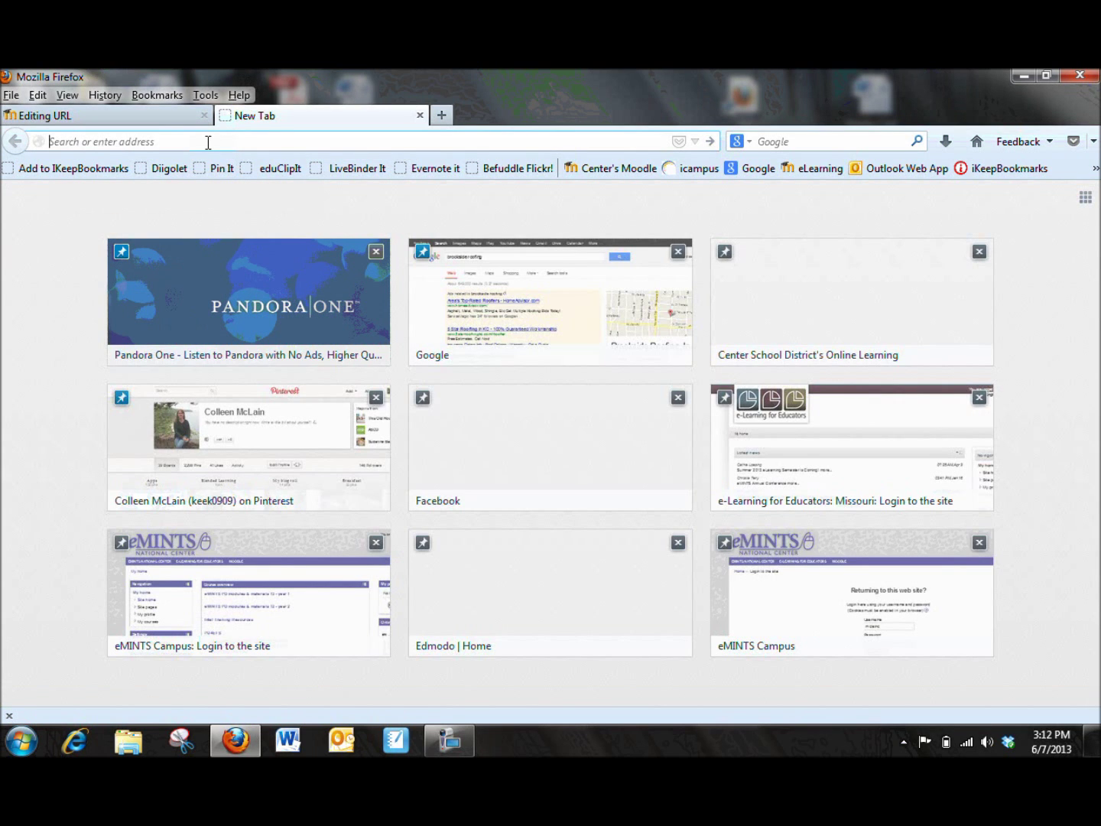
type("www.google.com/")
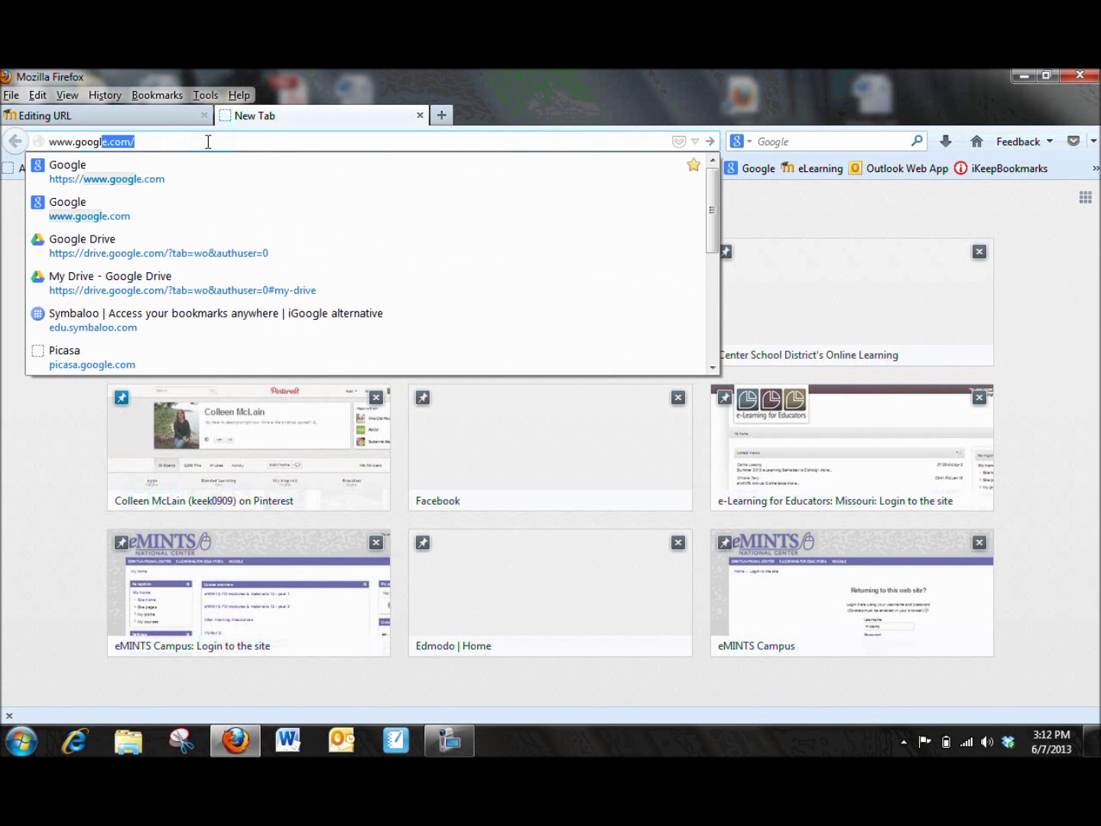
key("Return")
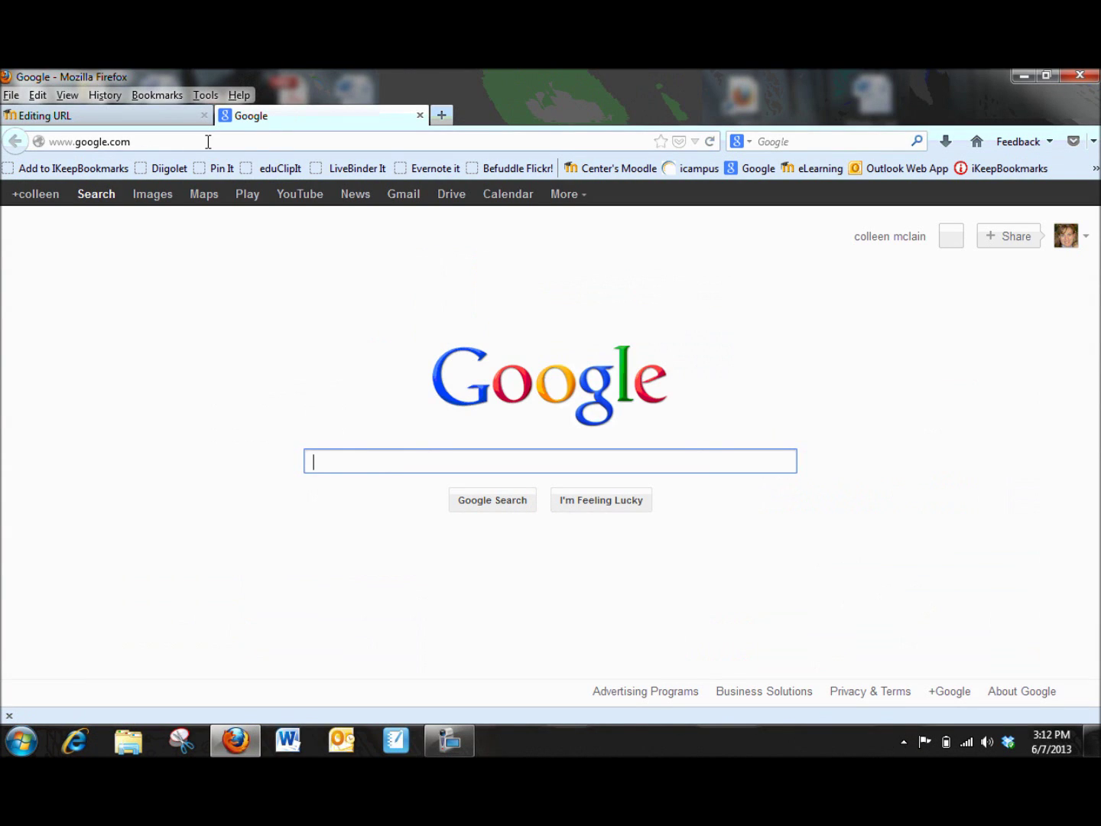
left_click(208, 141)
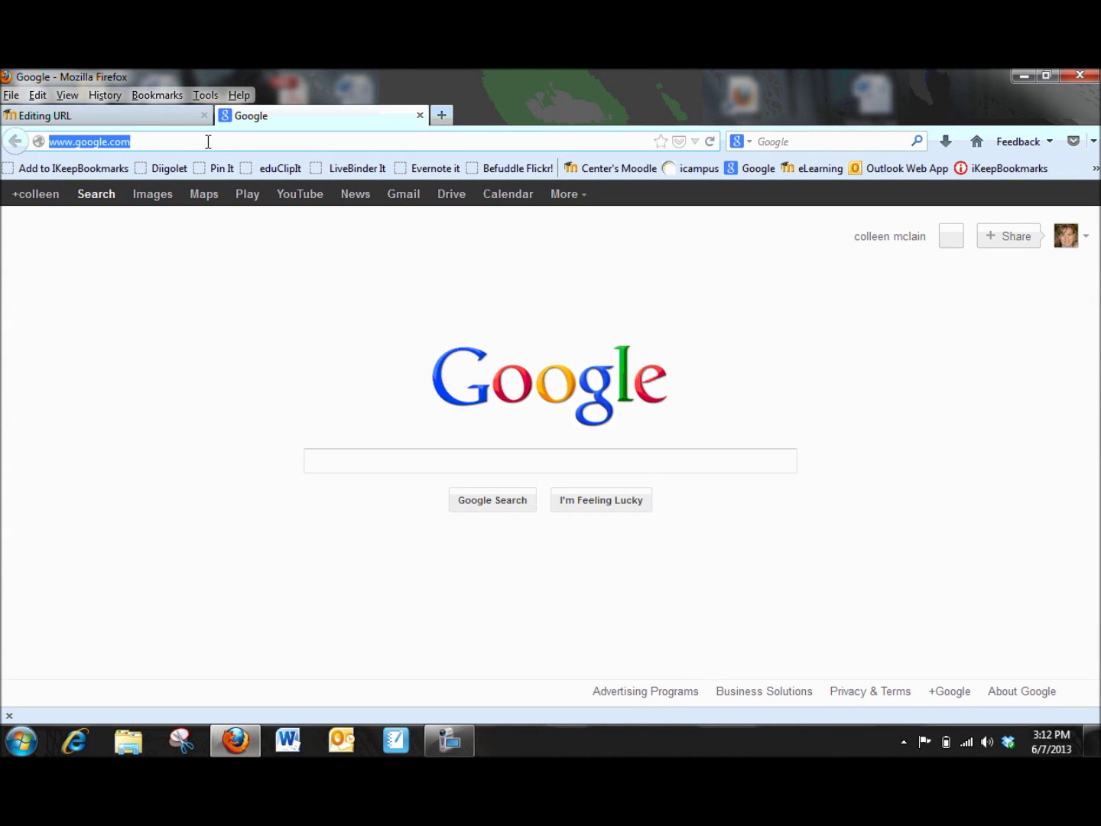
right_click(98, 137)
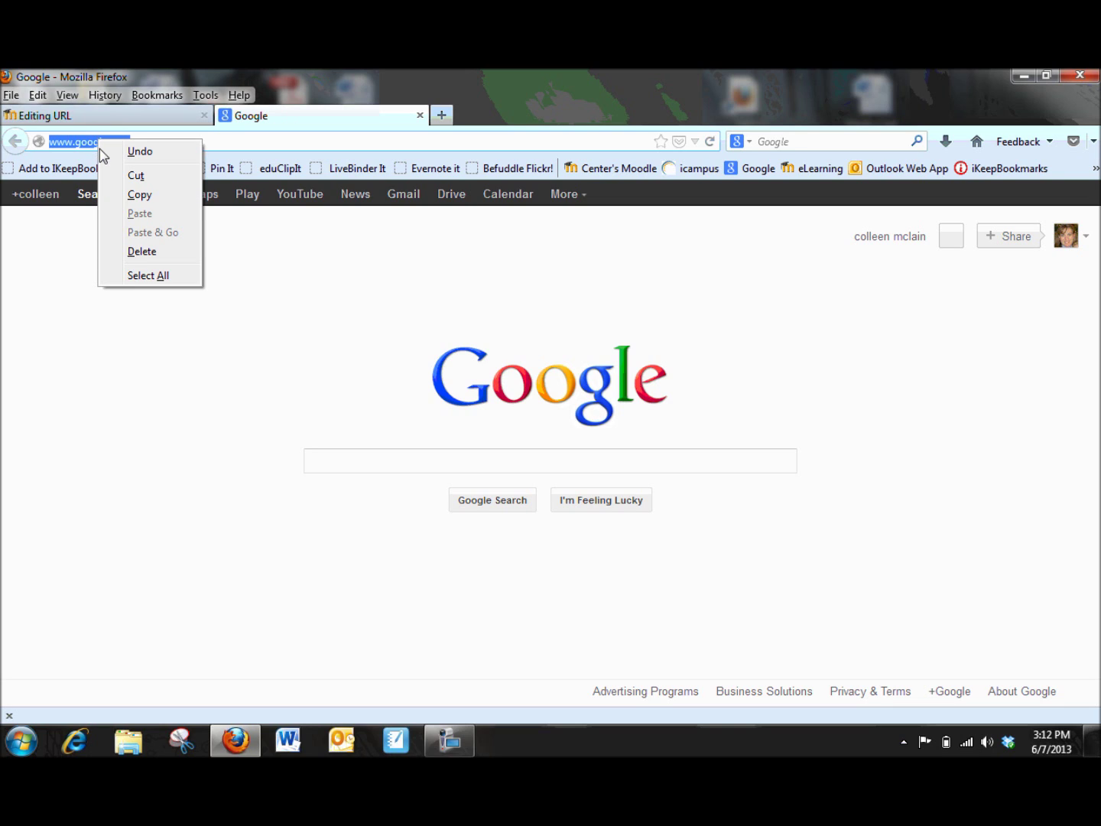
left_click(140, 196)
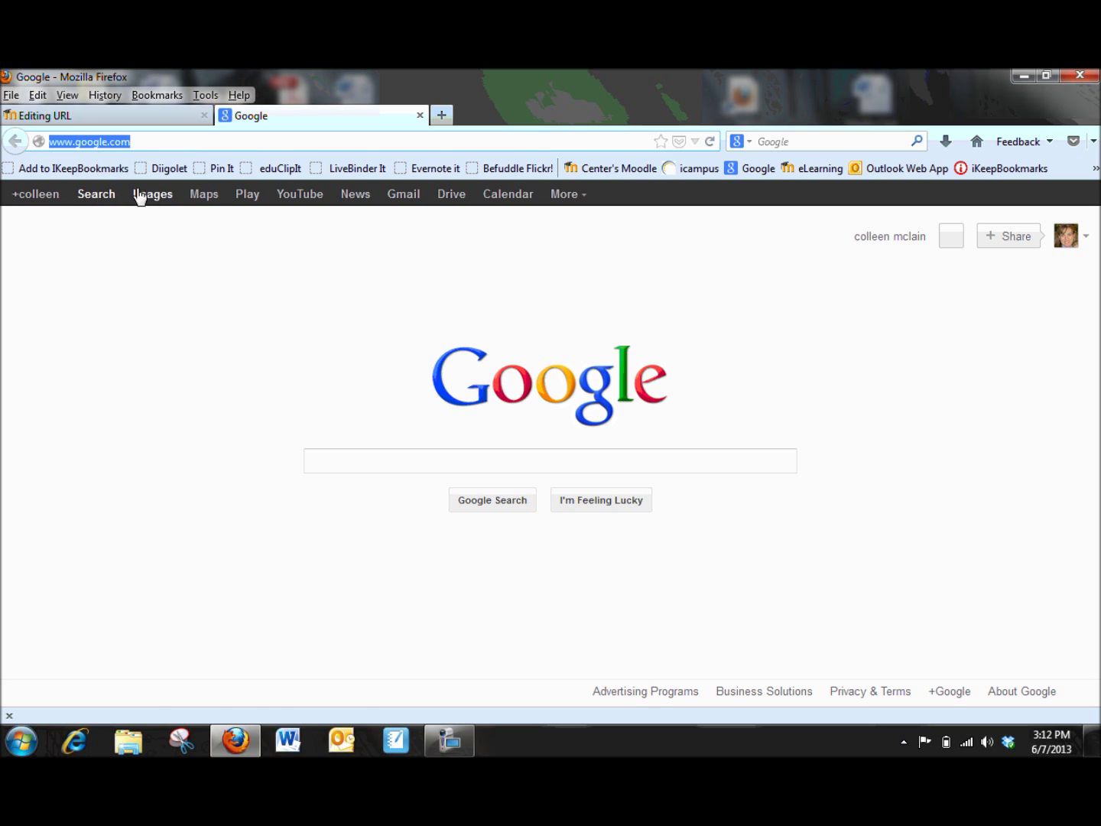
left_click(52, 121)
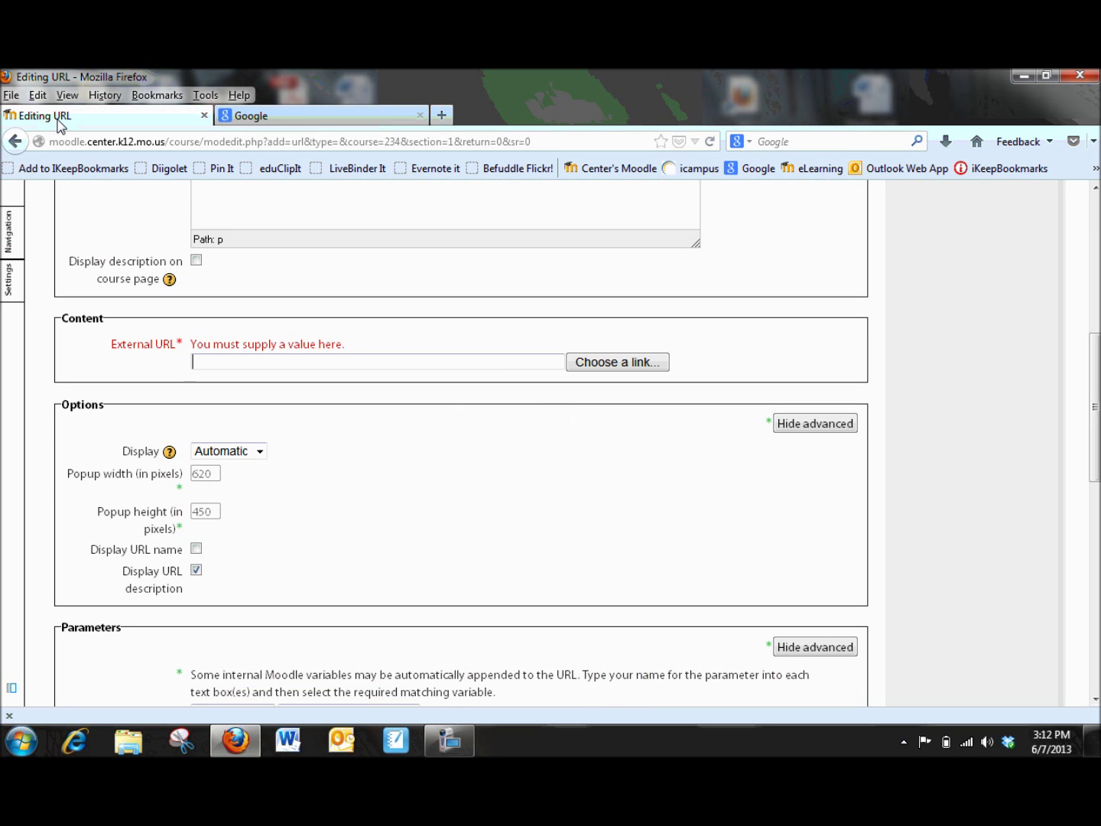
right_click(208, 361)
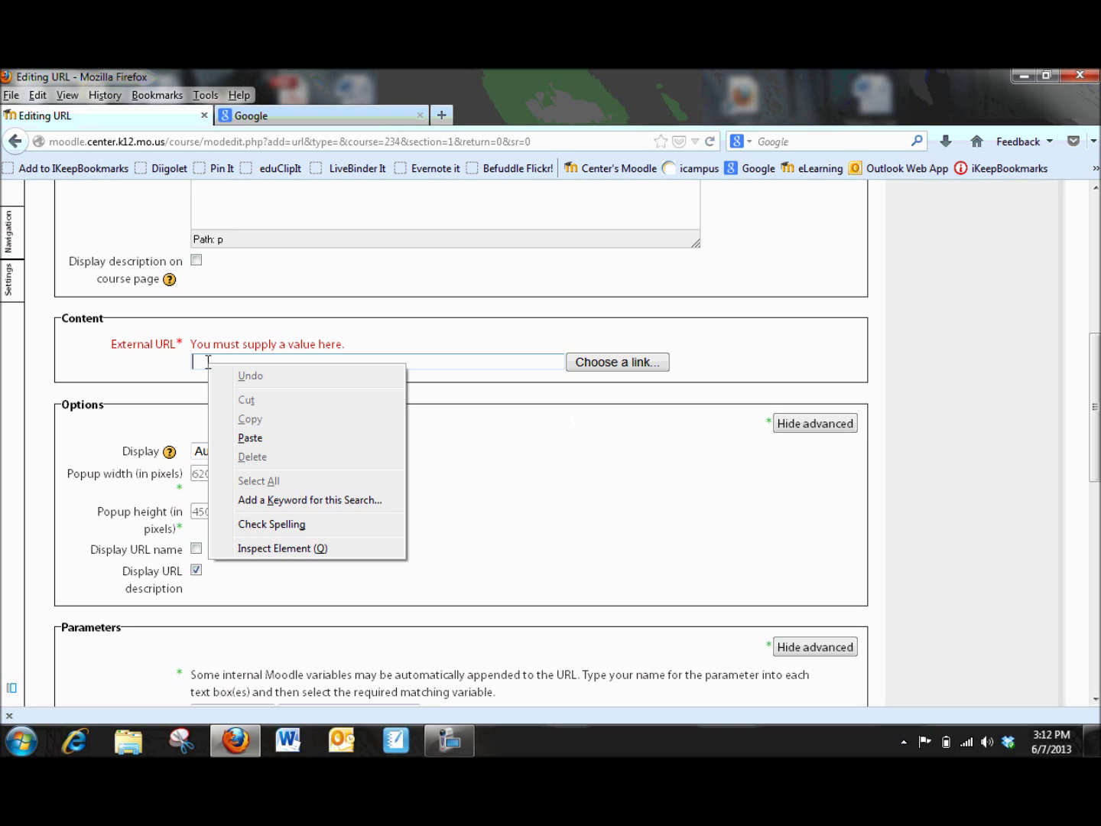
left_click(250, 438)
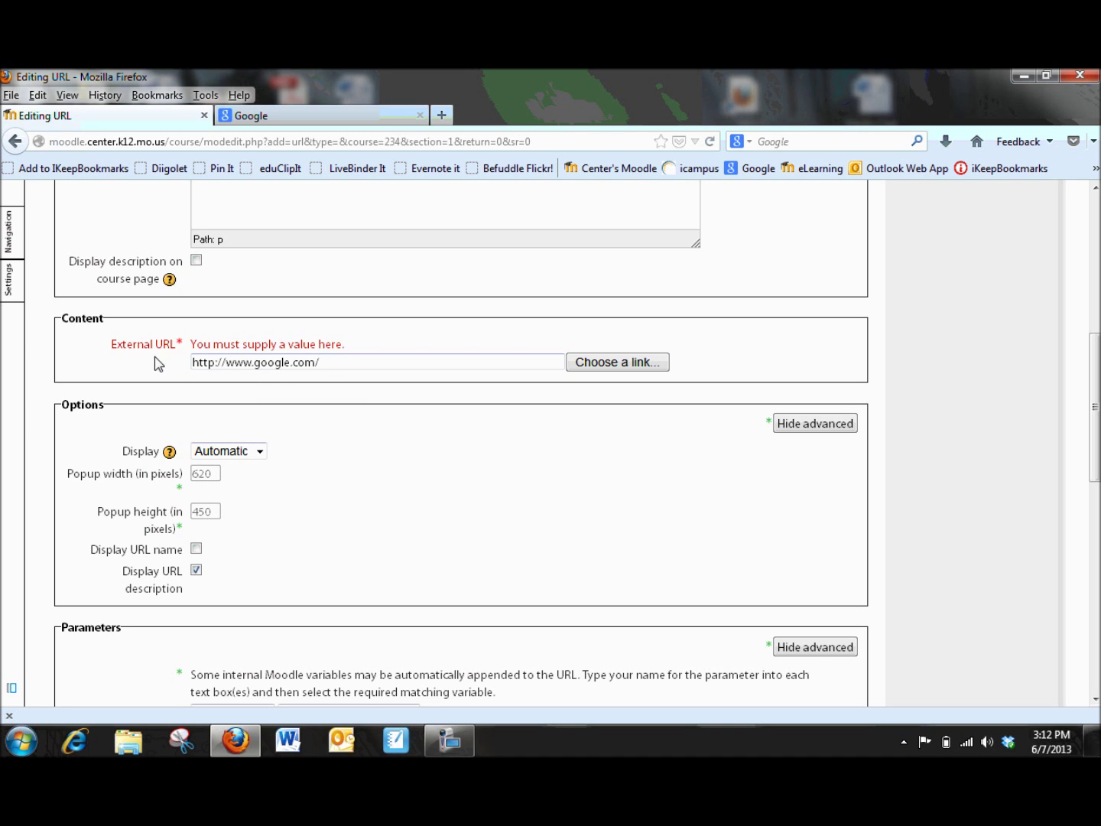
Set the URL's display option to In pop-up, then save the resource and return to the course.
scroll(278, 440, "down", 4)
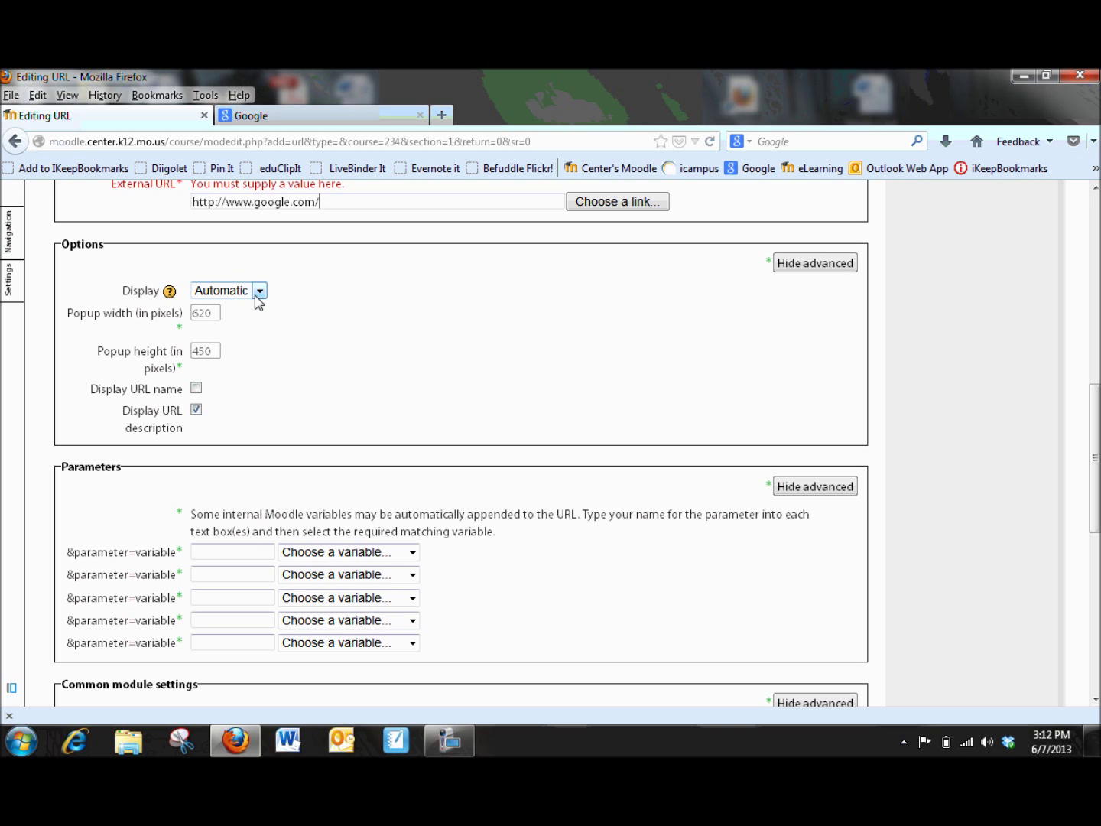
scroll(260, 302, "down", 1)
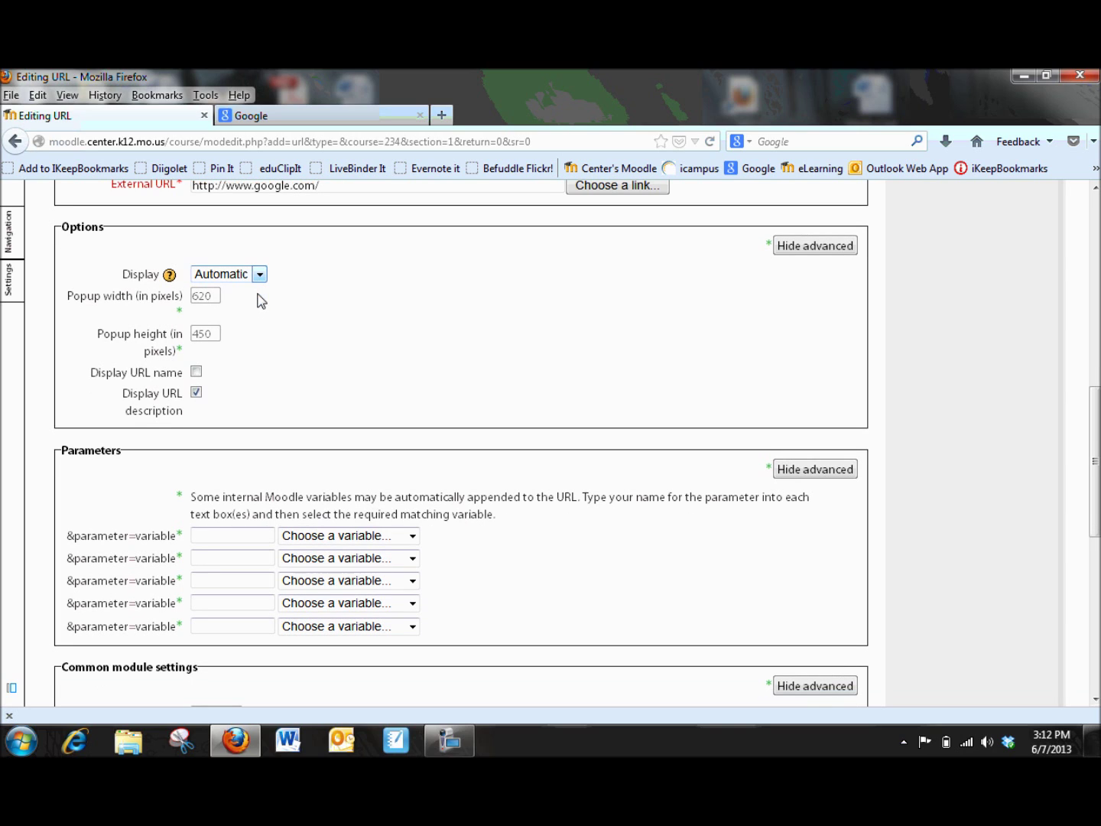
left_click(258, 276)
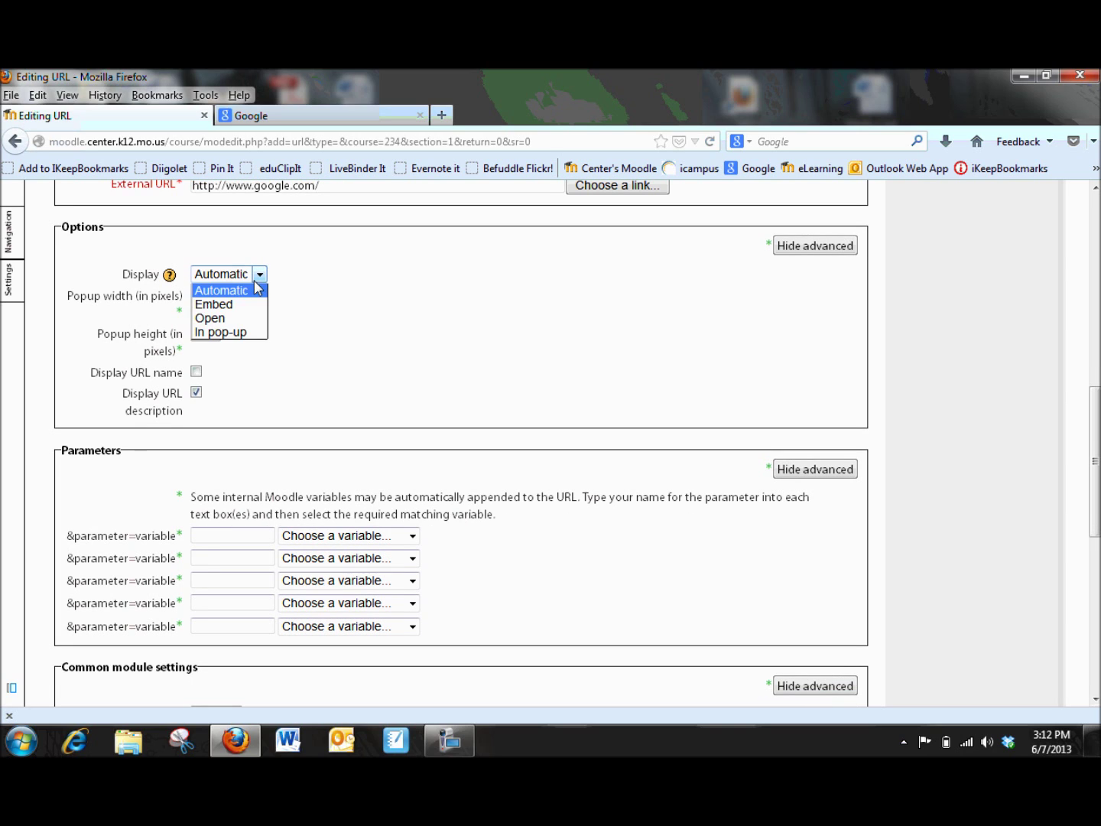
left_click(247, 332)
scroll(290, 342, "down", 4)
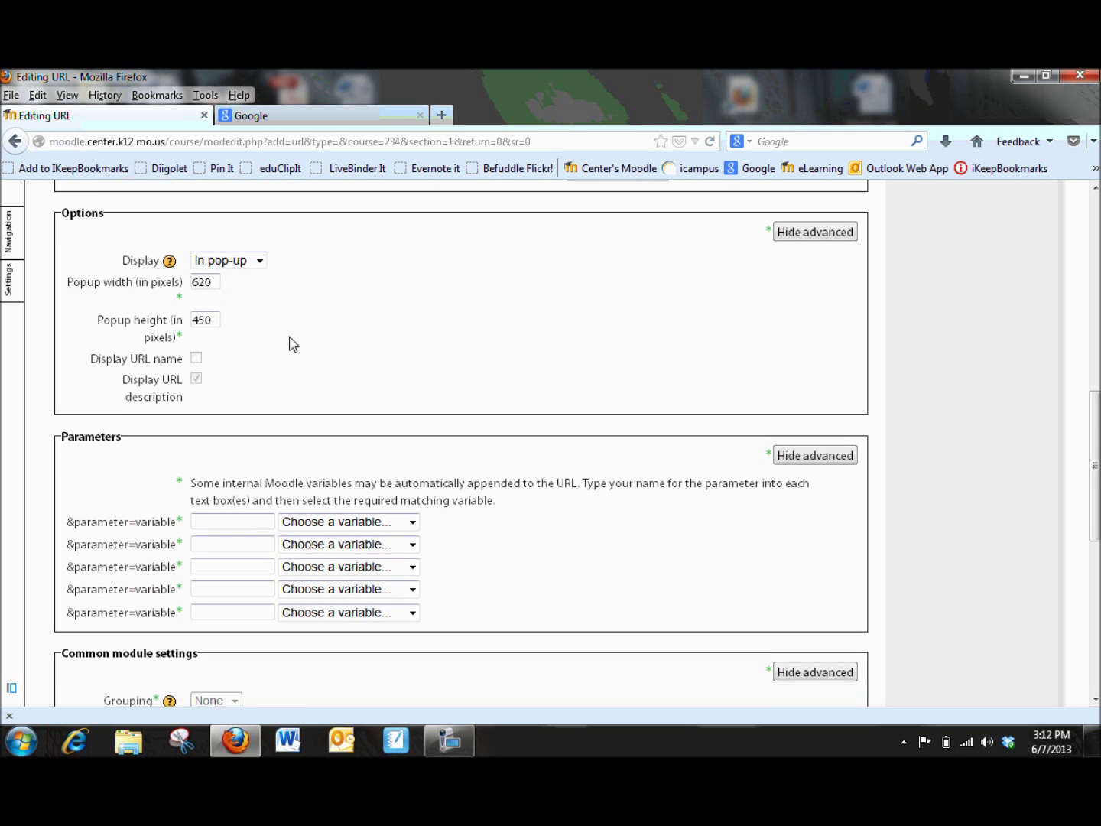
scroll(289, 342, "down", 8)
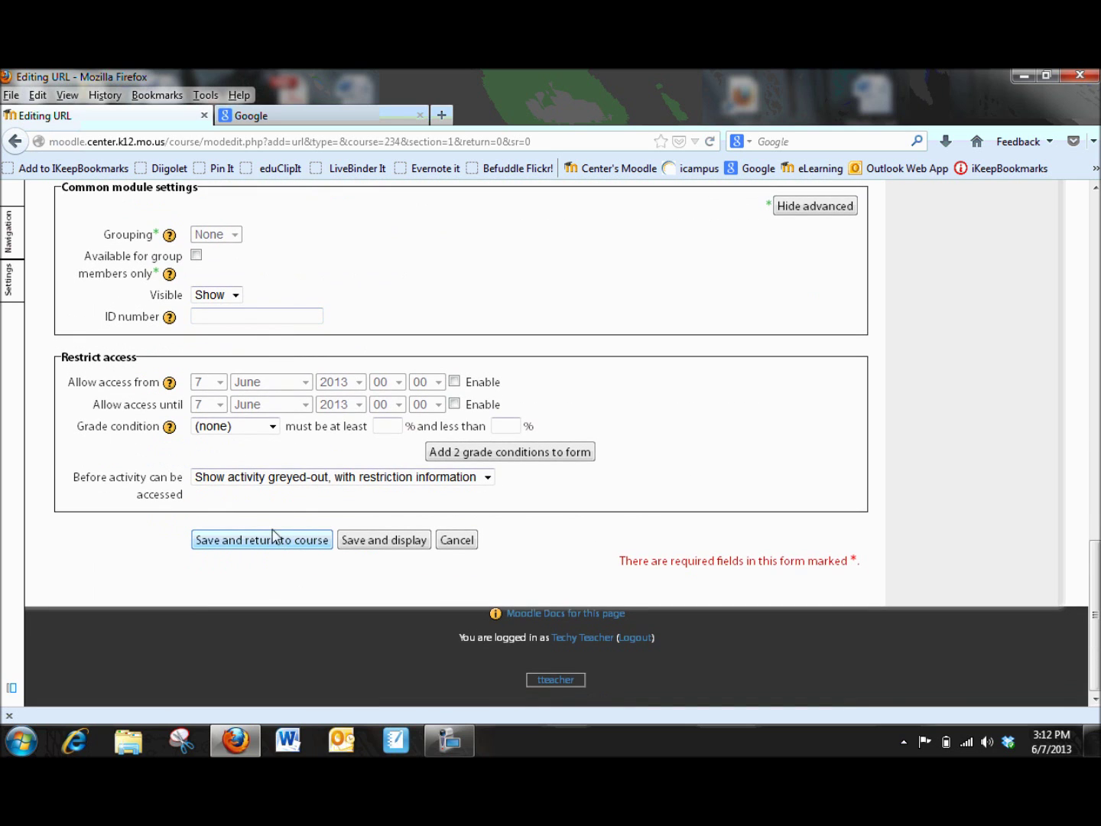
left_click(266, 544)
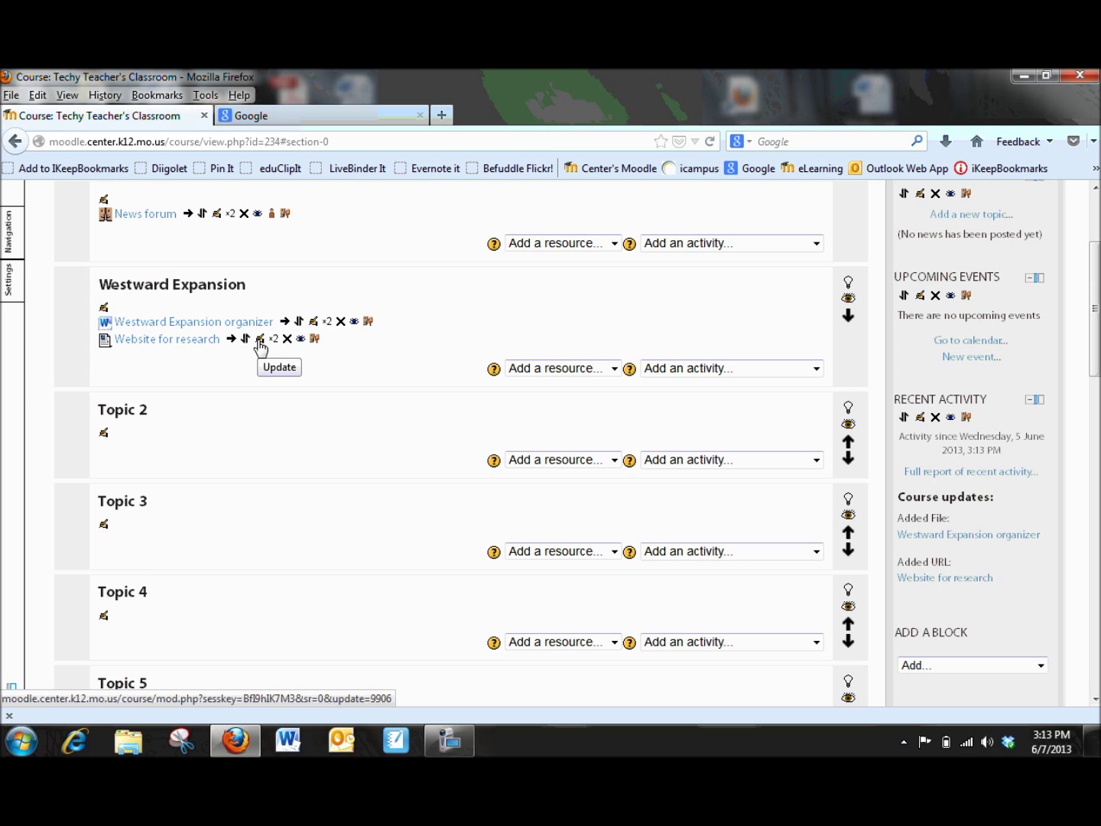
Open the Westward Expansion organizer's settings, review its content and display options, and return to the course.
left_click(314, 325)
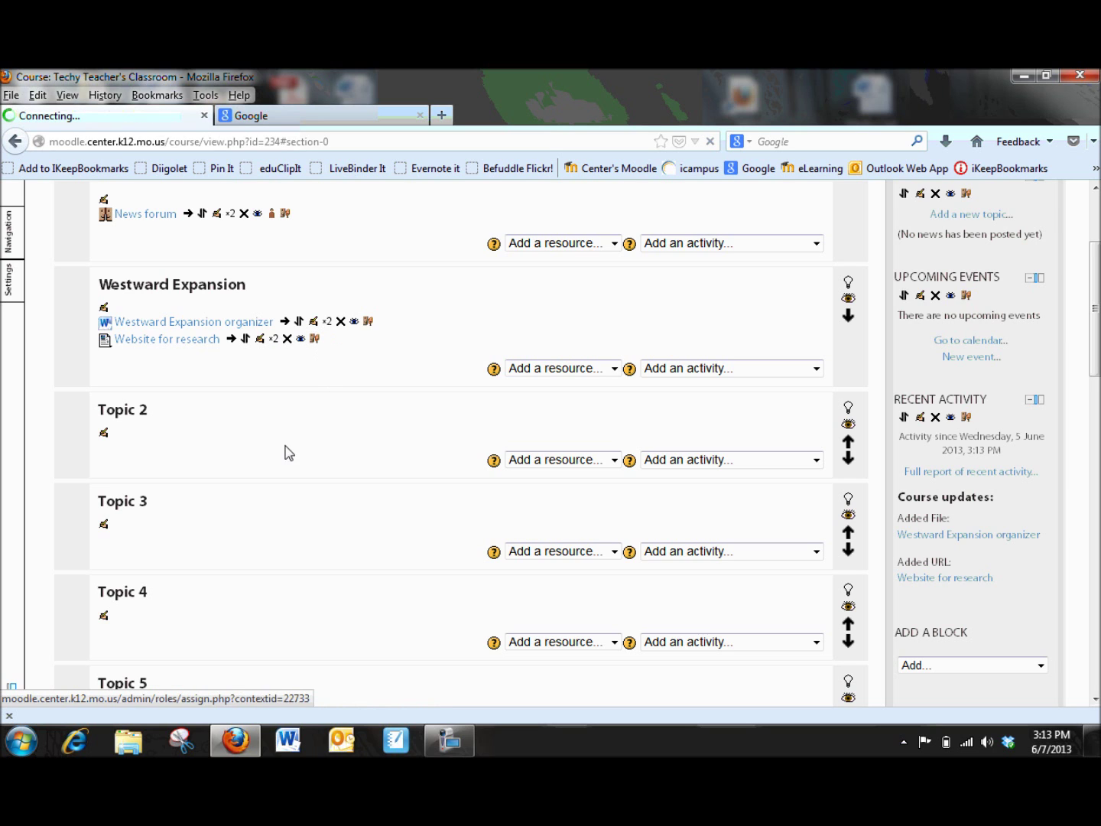
scroll(126, 464, "down", 5)
scroll(126, 463, "down", 10)
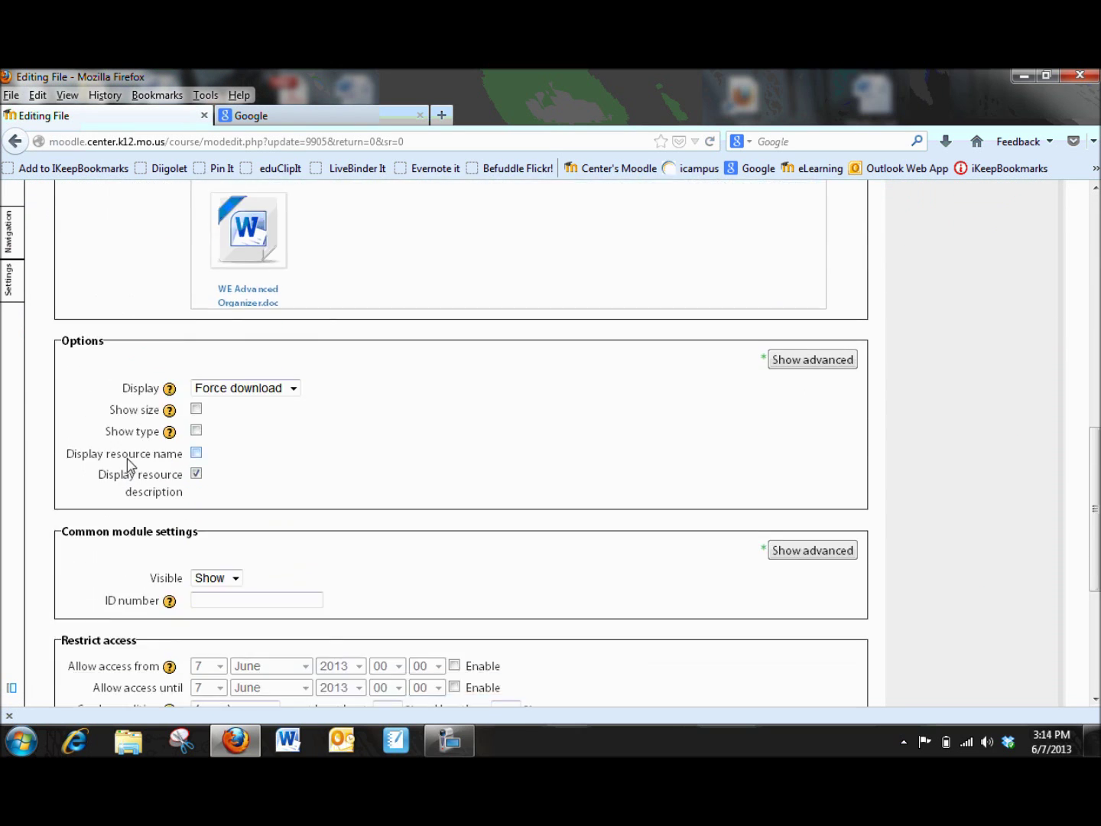
left_click(314, 540)
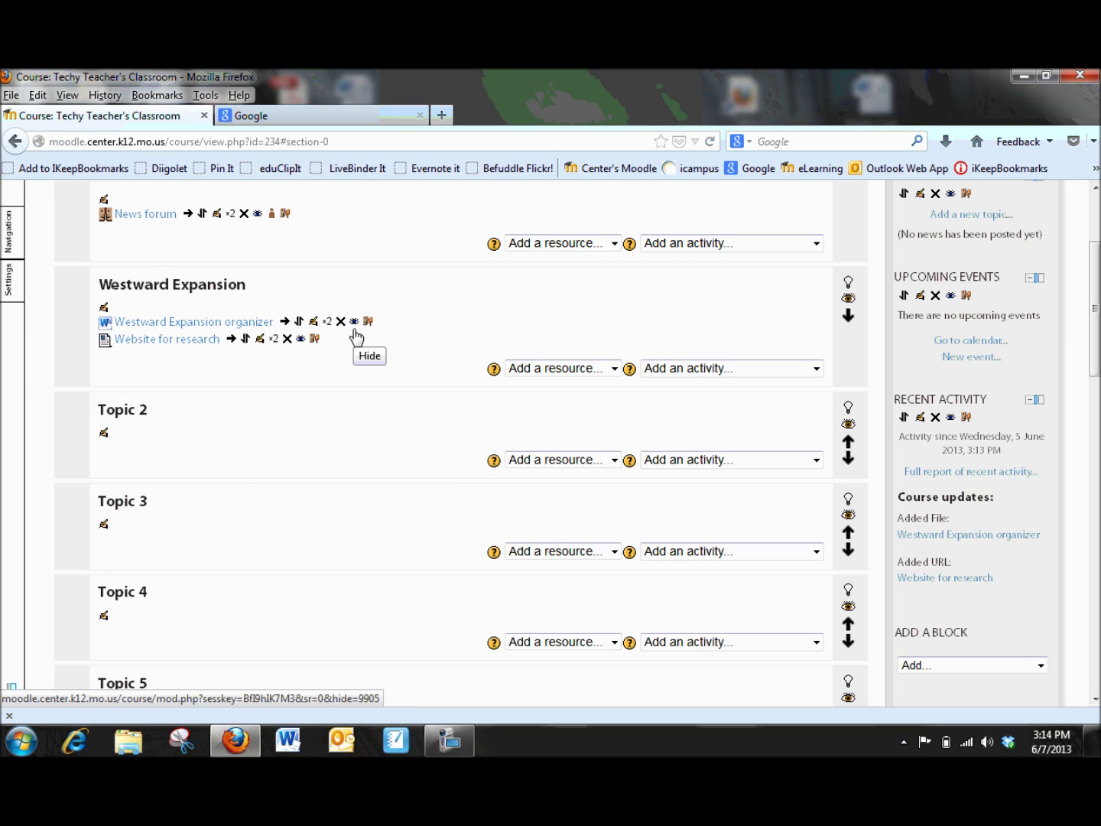
Hide the Westward Expansion organizer in its section and turn course editing off.
left_click(354, 322)
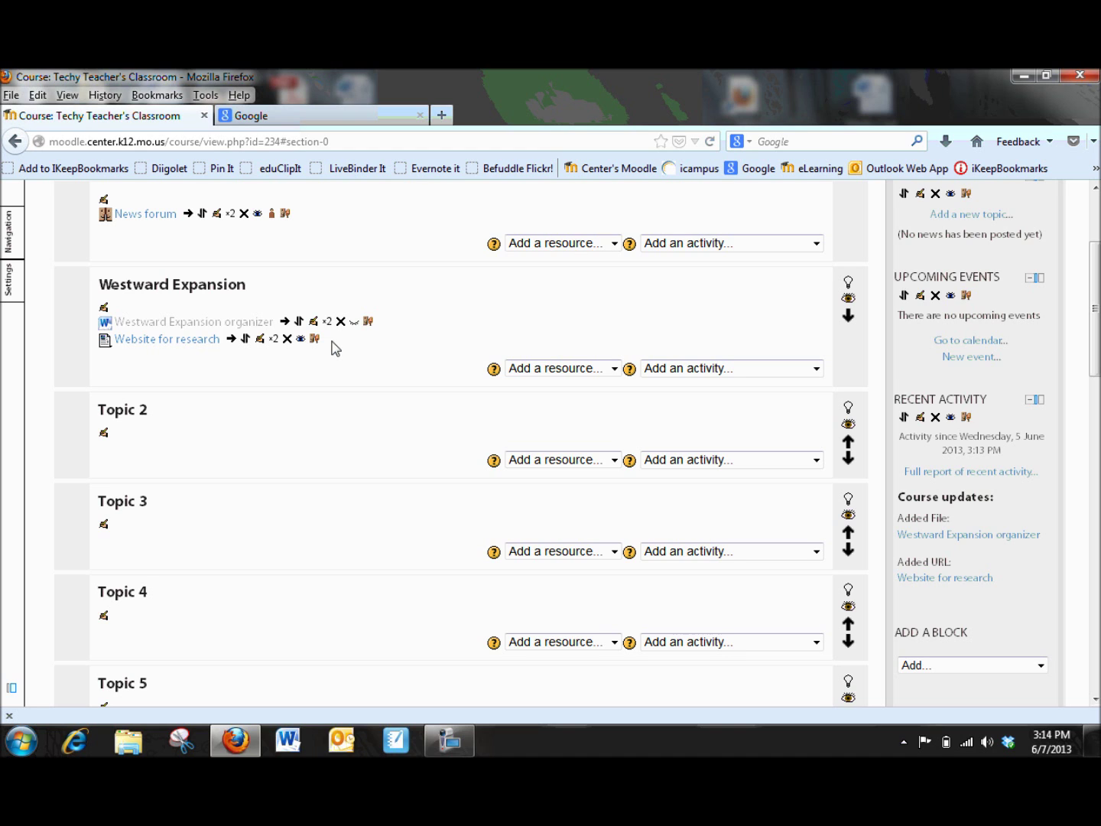
scroll(374, 350, "up", 3)
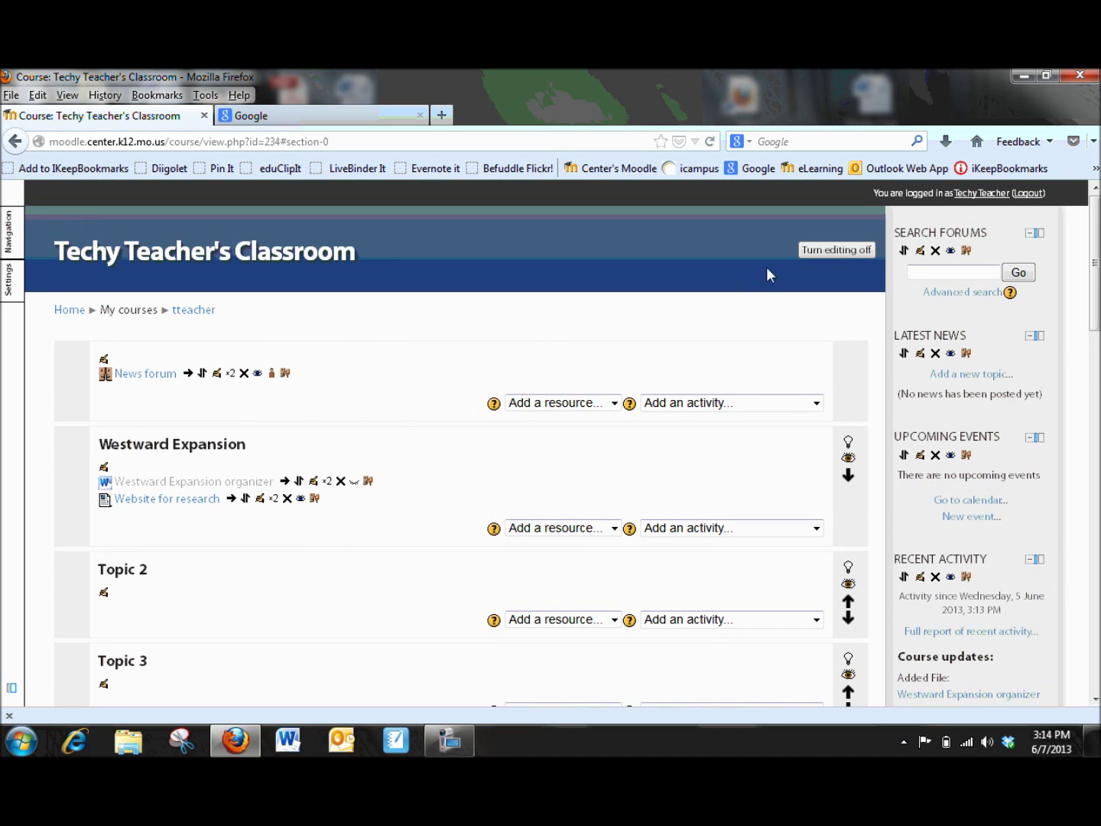
left_click(832, 251)
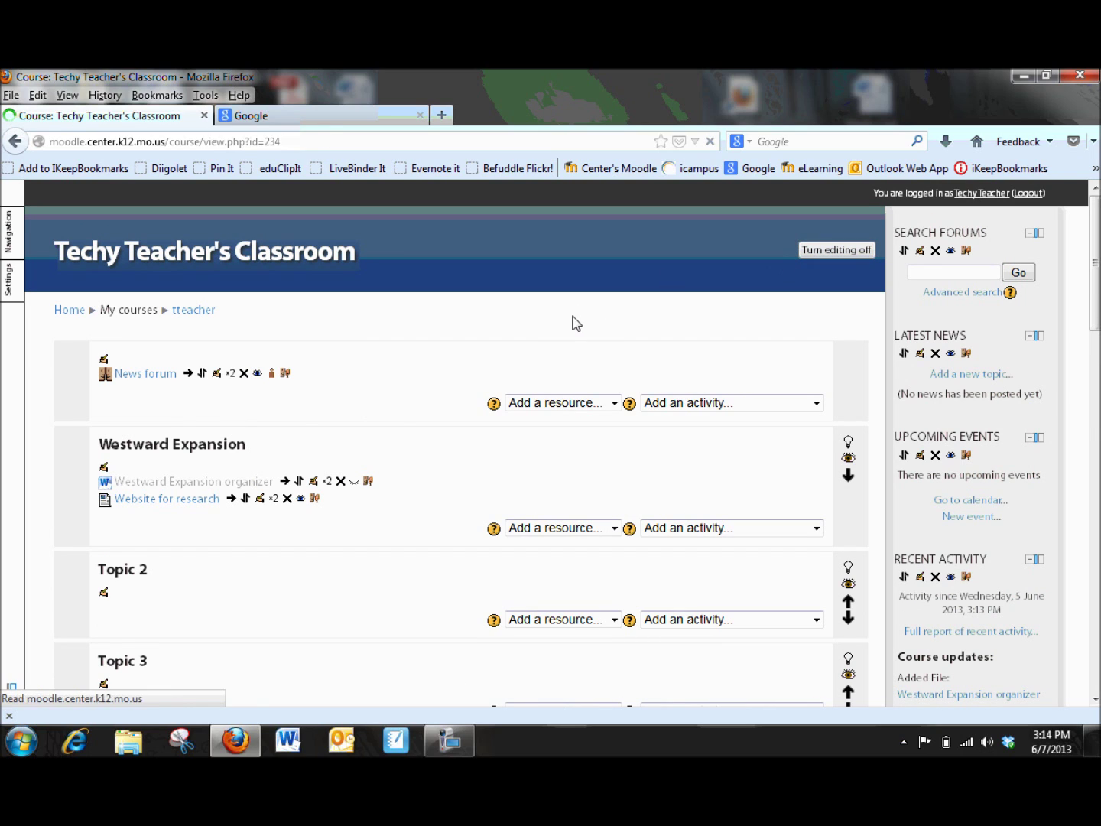